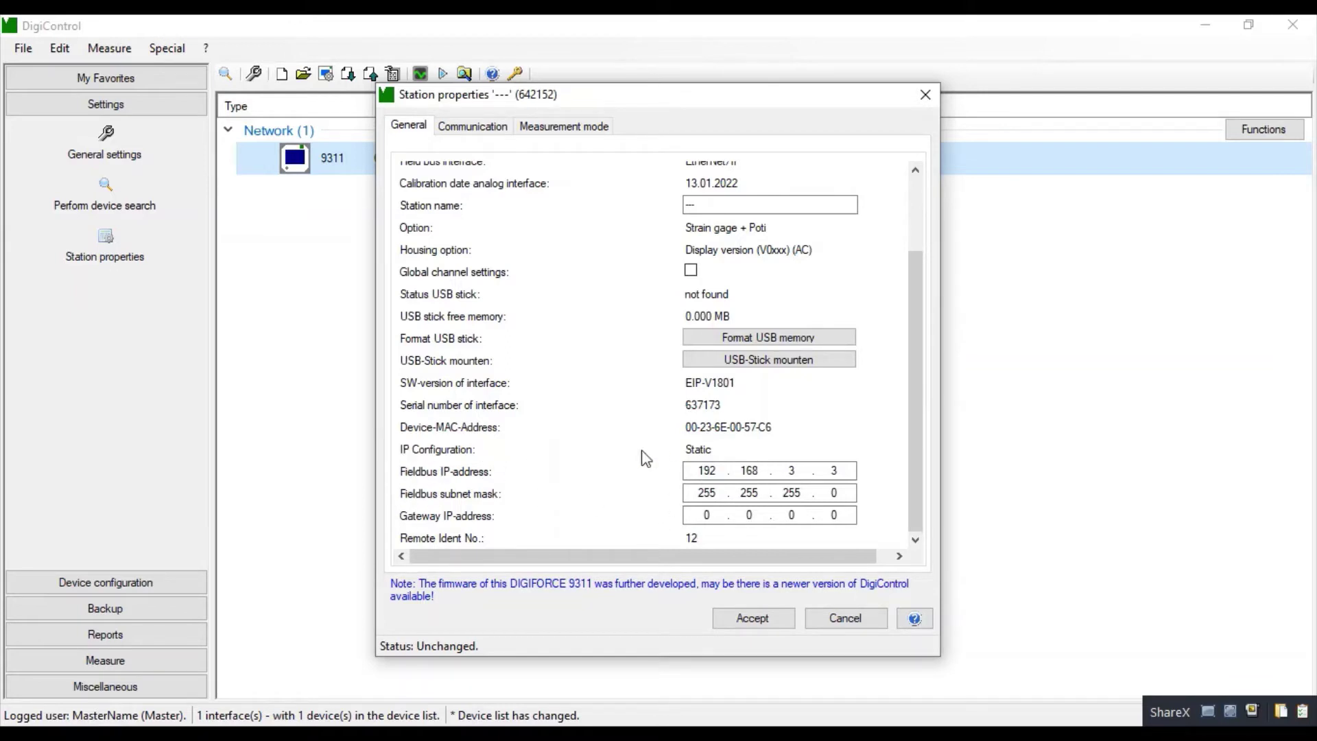
- Set the station's fieldbus IP address to 192.168.3.3 and accept the station properties
double_click(707, 472)
text(192)
double_click(791, 471)
click(752, 618)
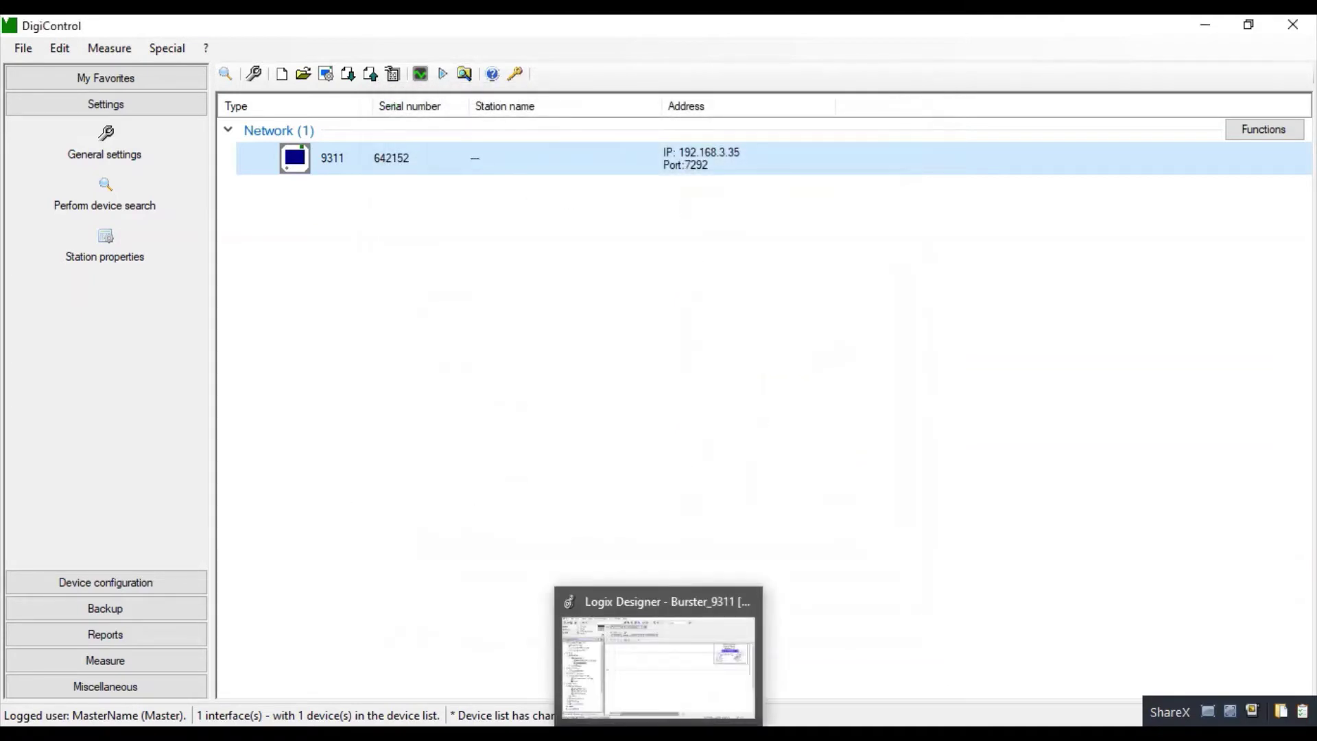
- Switch to Logix Designer and check the IP address in the properties of the Digi9311 Ethernet module
click(634, 705)
scroll(175, 417, down, 3)
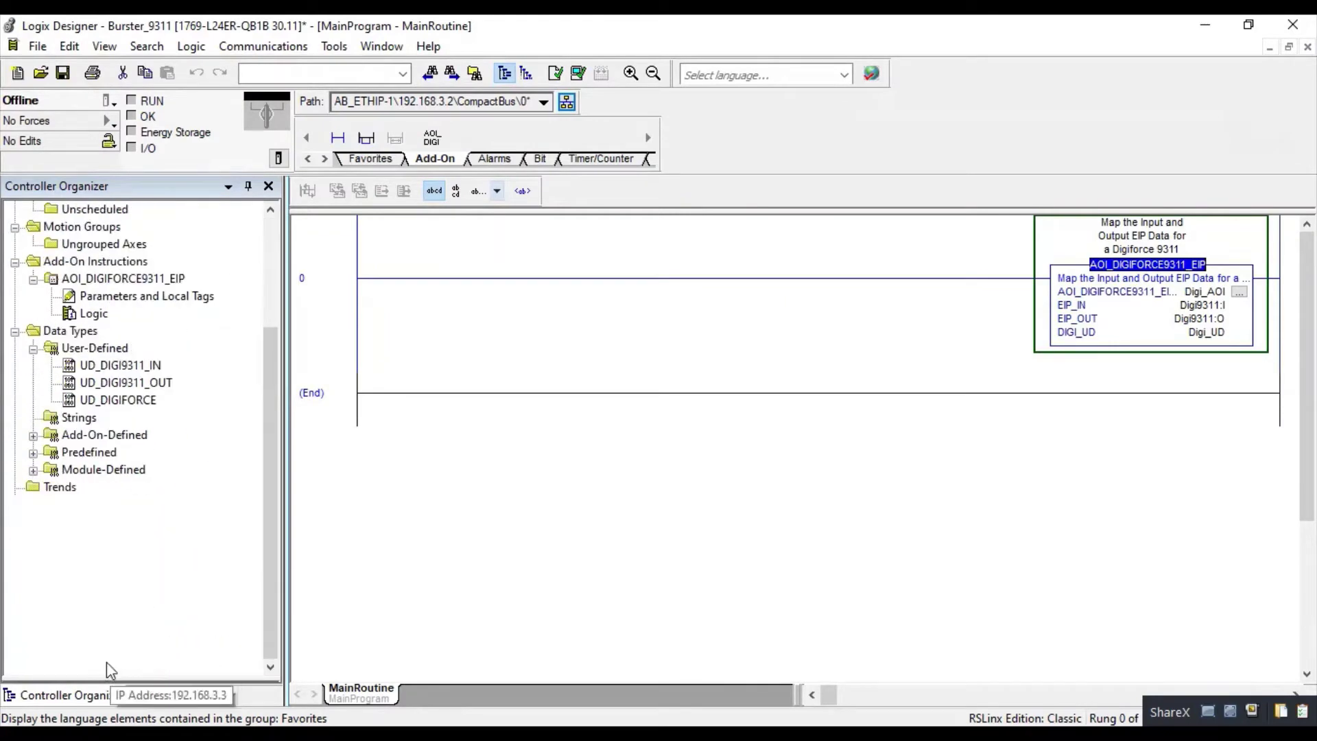
right_click(113, 662)
click(162, 619)
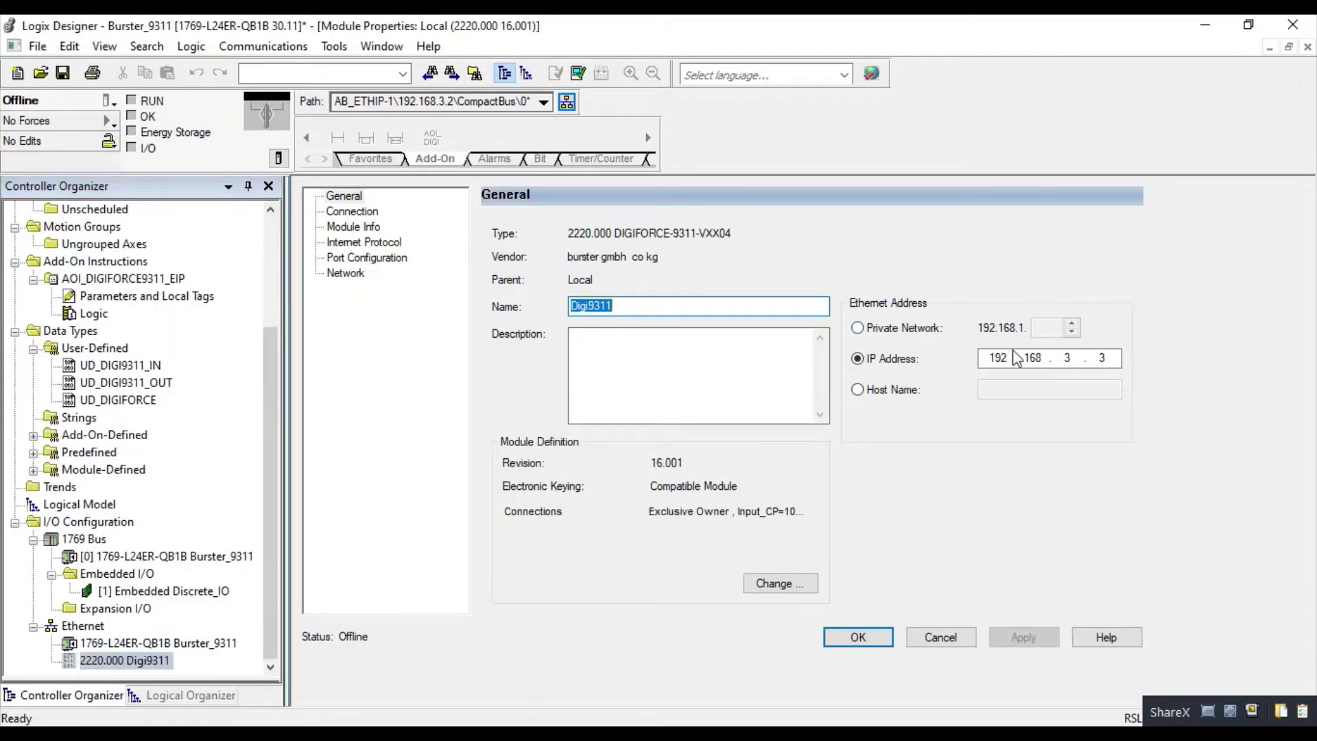
drag(1012, 364, 1097, 363)
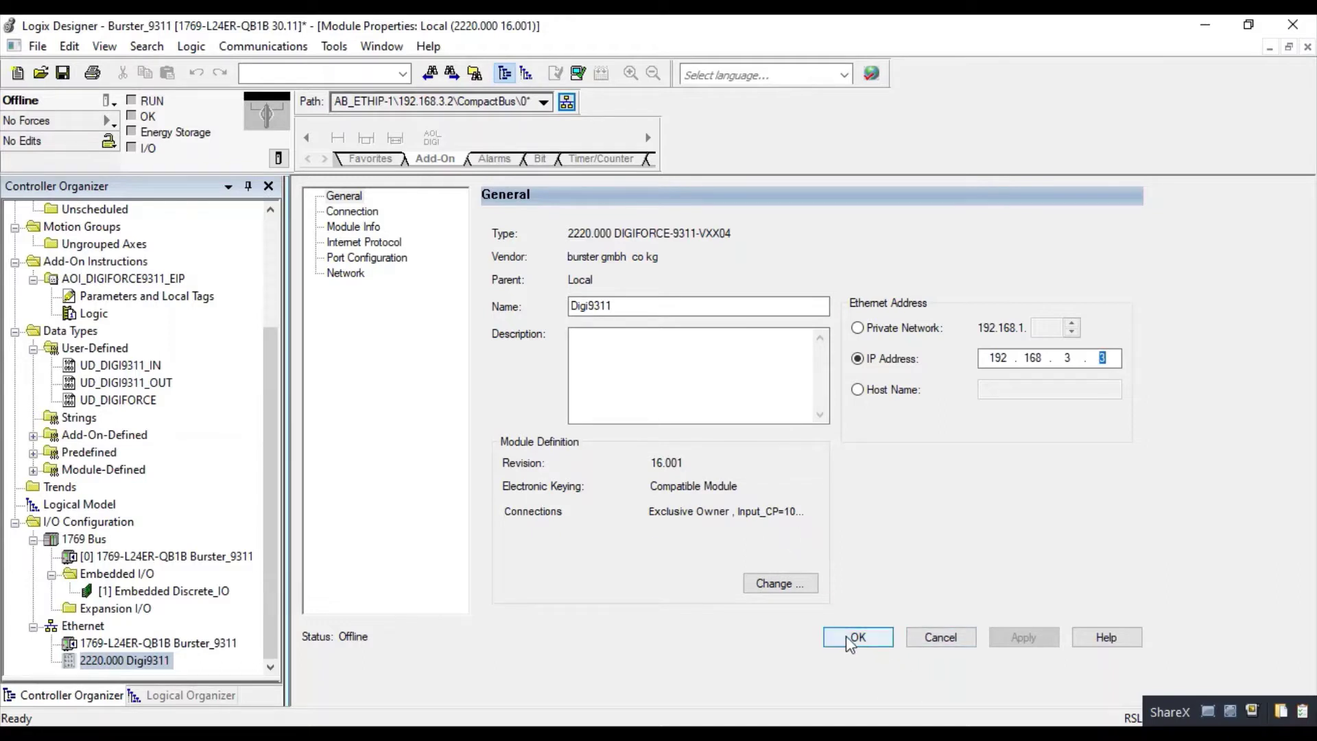
- Review the Digi9311 module definition and its connection data, then close the module properties
click(785, 586)
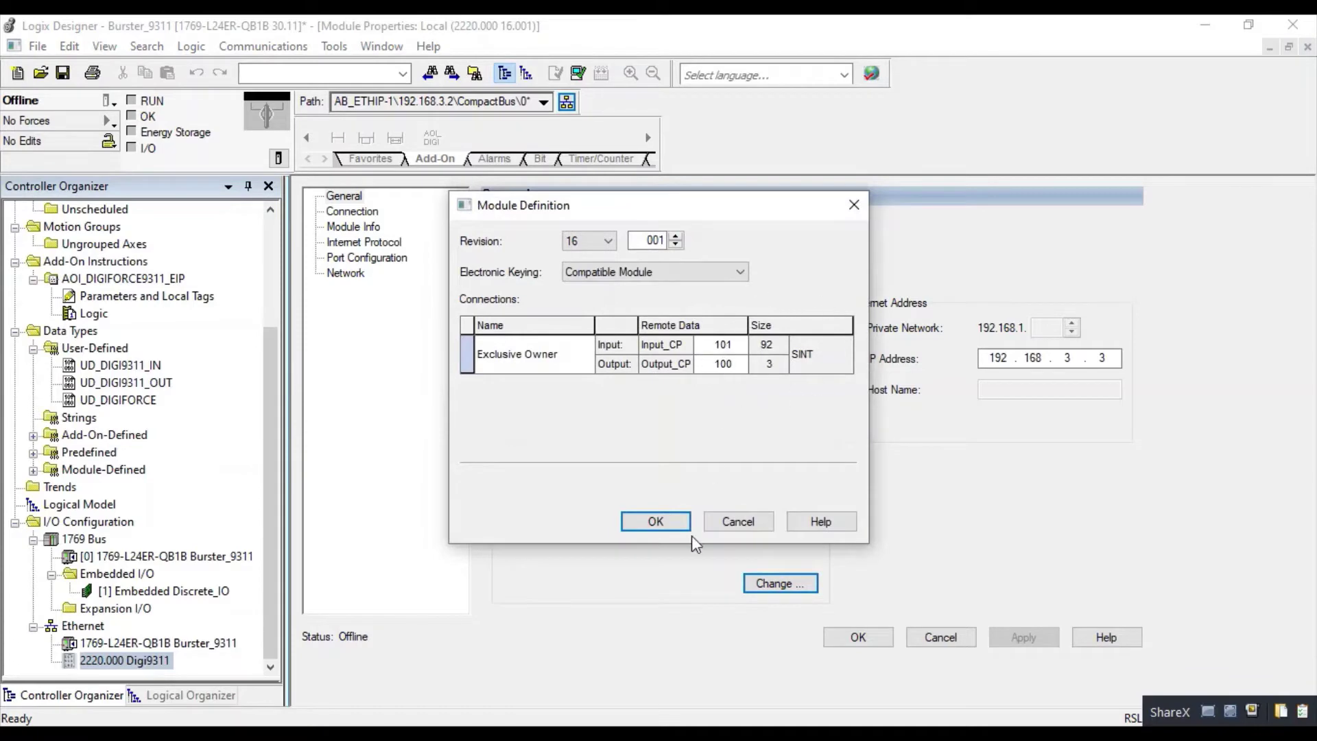
click(666, 525)
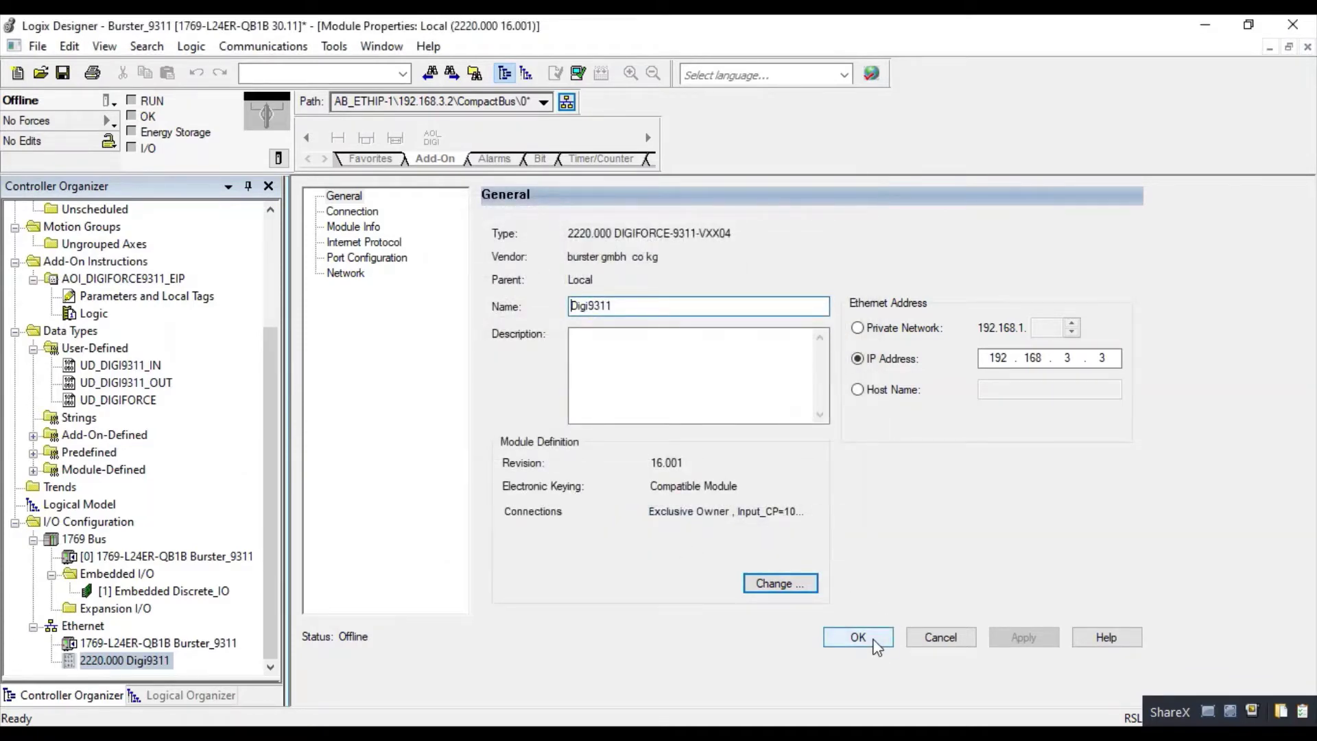
click(858, 637)
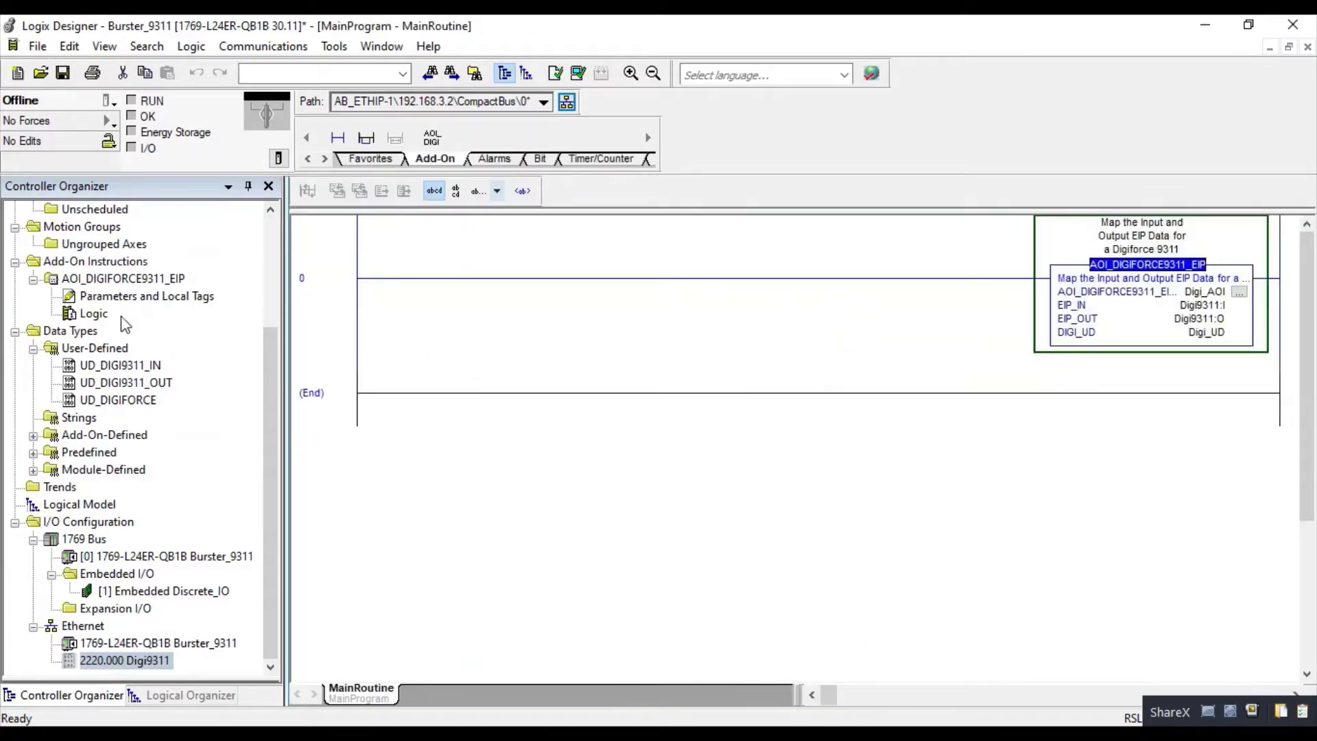
- Examine the AOI_DIGIFORCE9311_EIP instruction in MainRoutine, including its Digi_AOI tag and the tag choices for EIP_IN
scroll(103, 291, up, 2)
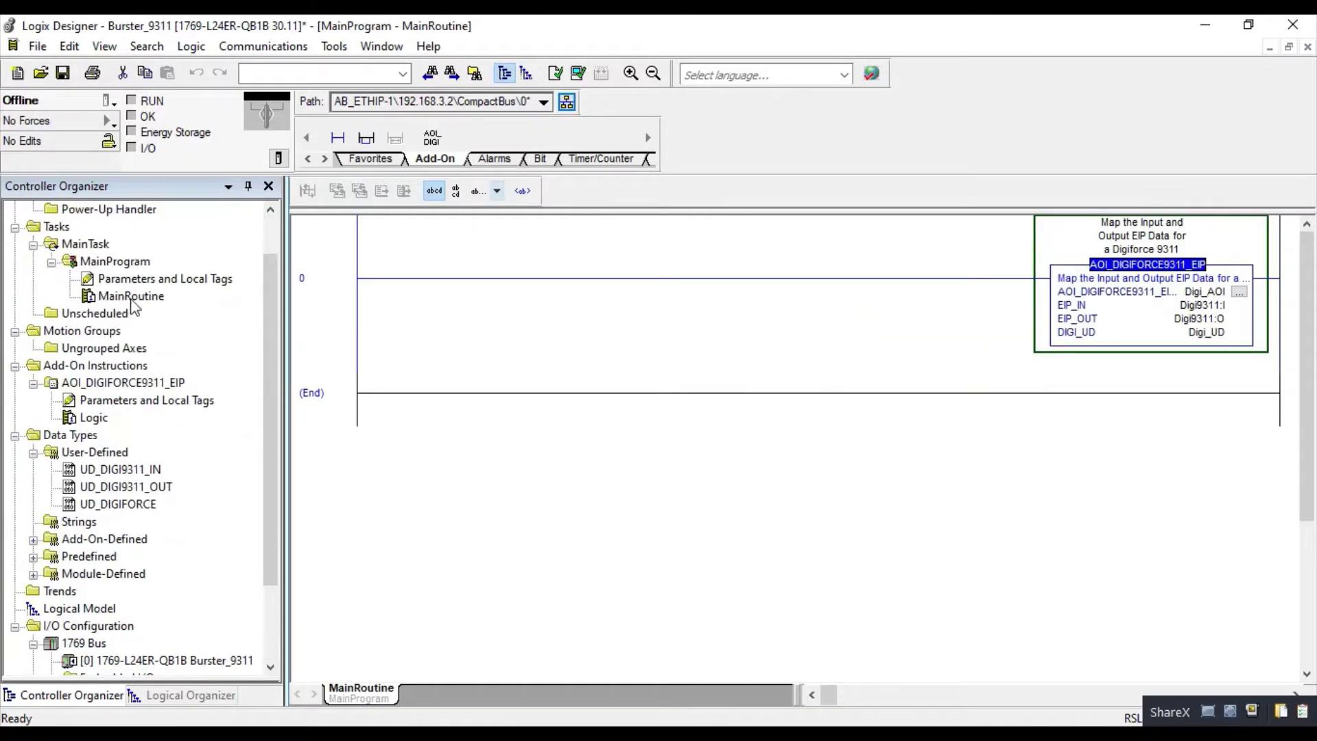
click(132, 302)
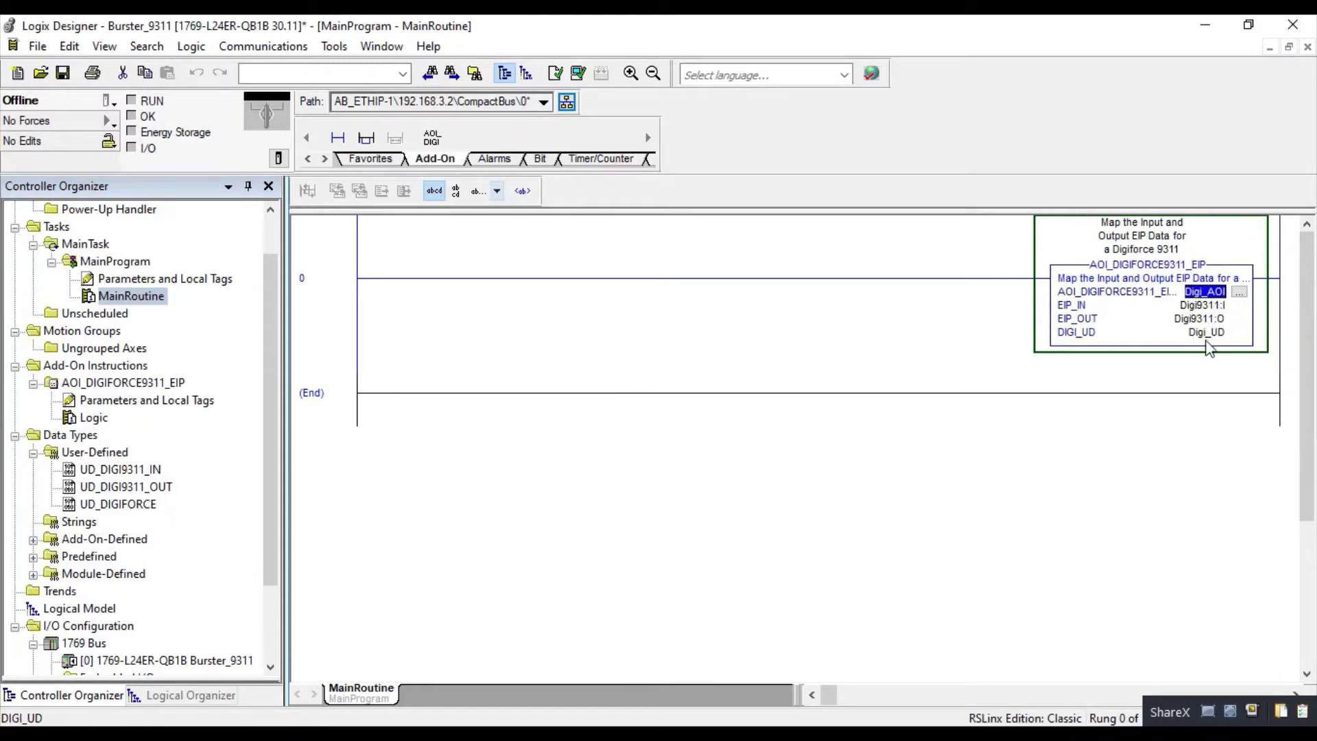
click(1206, 293)
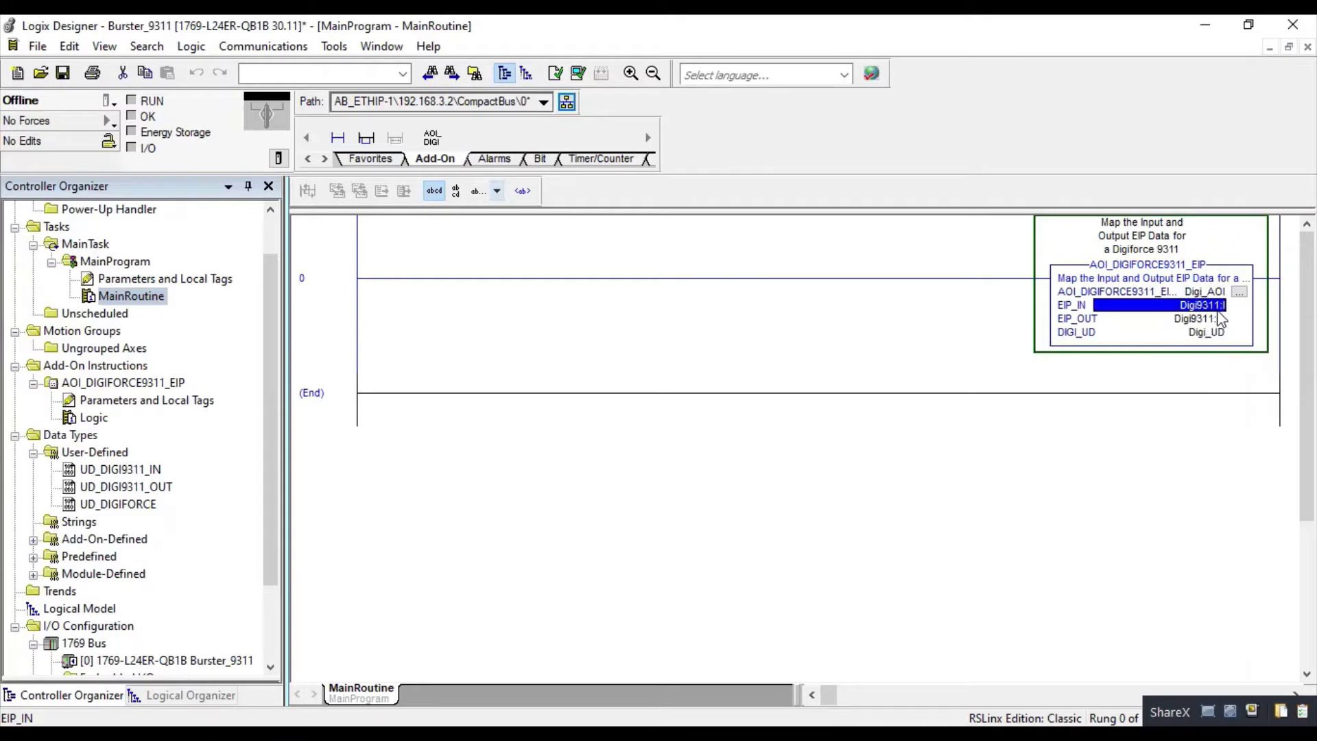
double_click(1210, 305)
click(1234, 308)
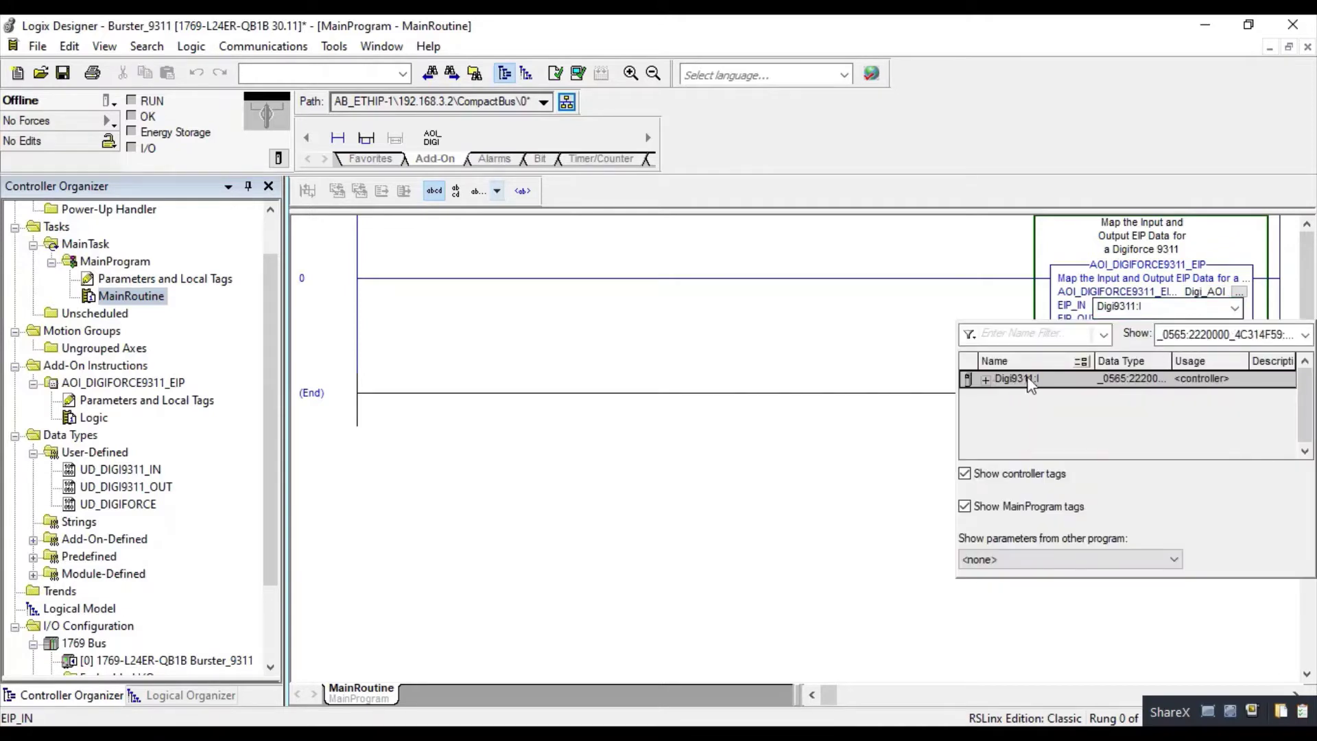
click(915, 330)
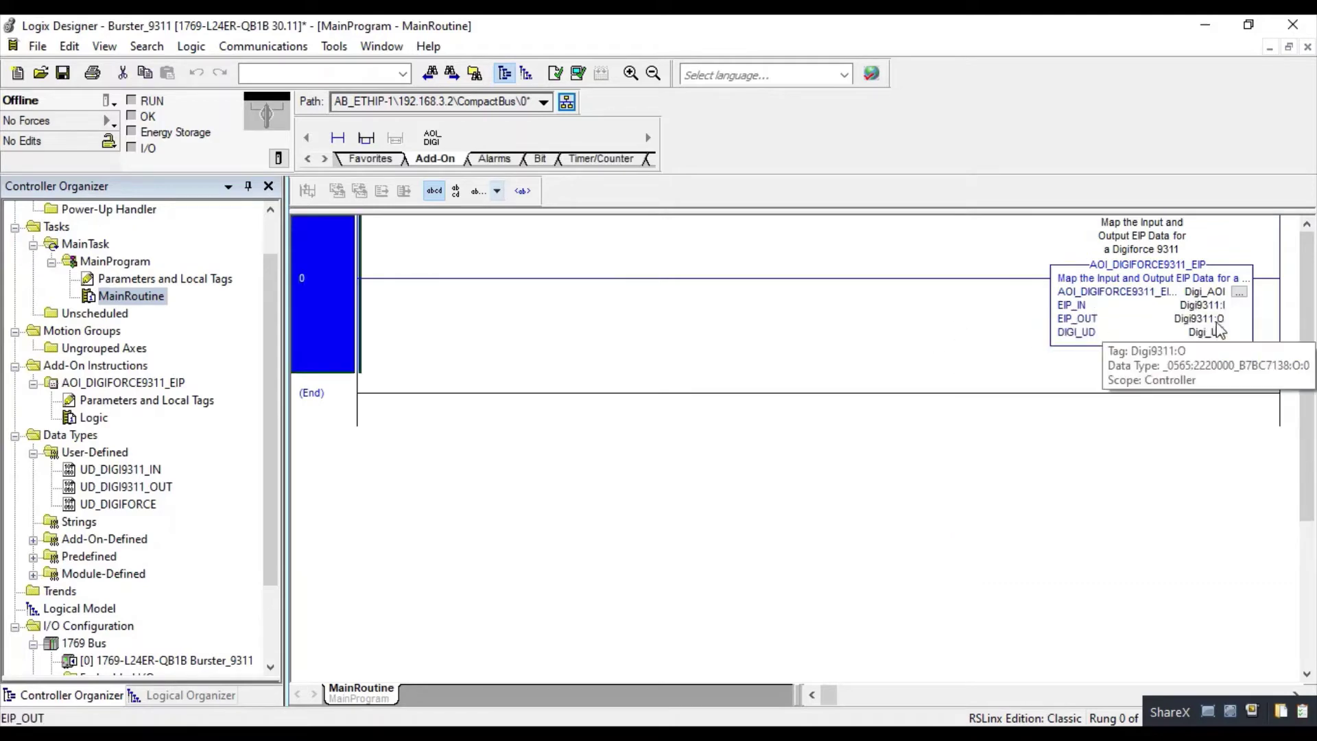
- Check the tag choices for the instruction's EIP_OUT parameter and the details of its Digi_UD tag
double_click(1217, 320)
click(1234, 323)
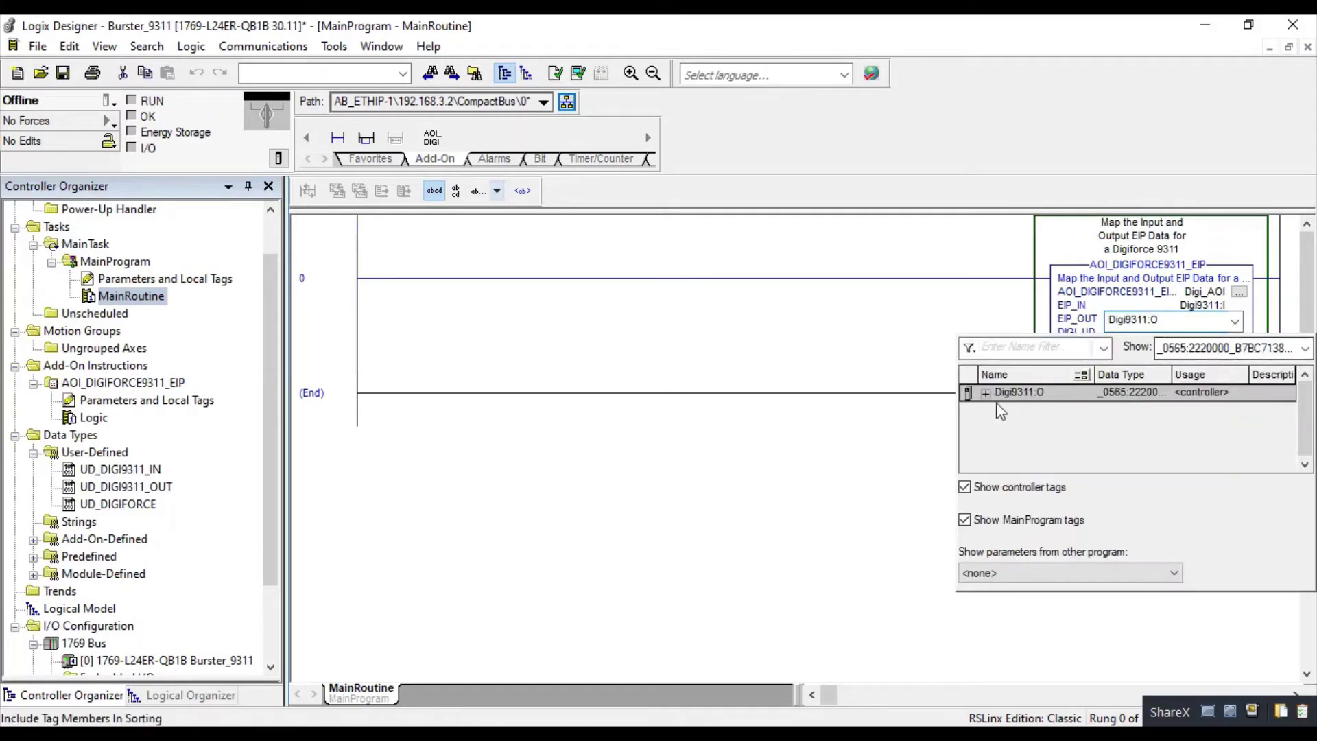
click(875, 344)
mouse_move(1205, 344)
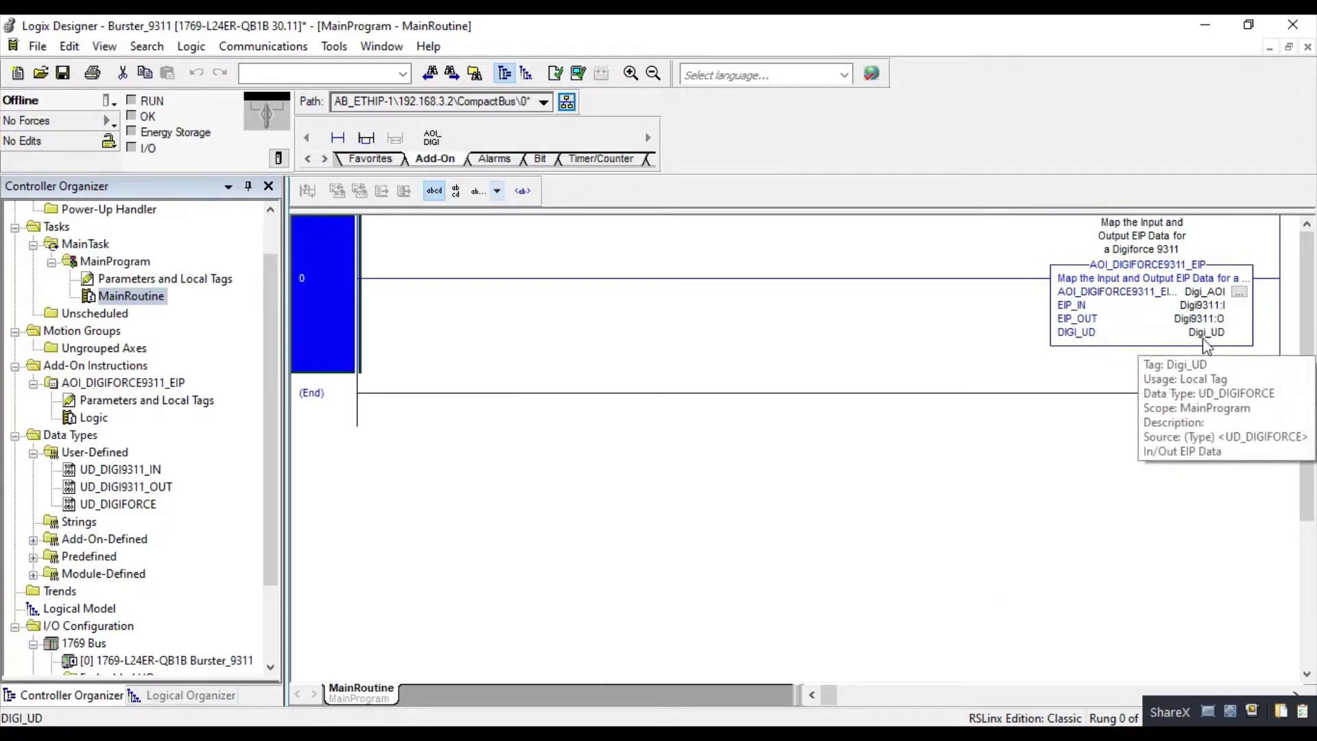
- Open the parameters and local tags of MainProgram and go online with the controller
double_click(163, 279)
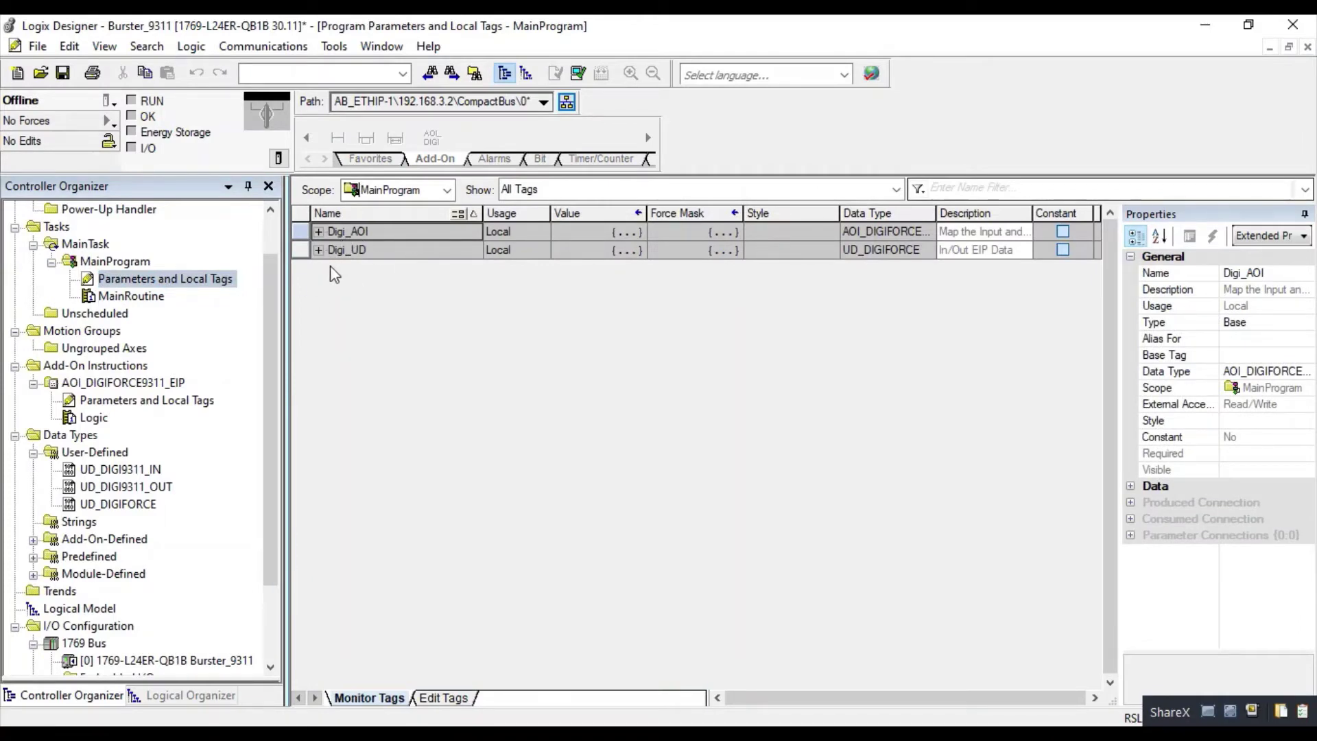
click(113, 102)
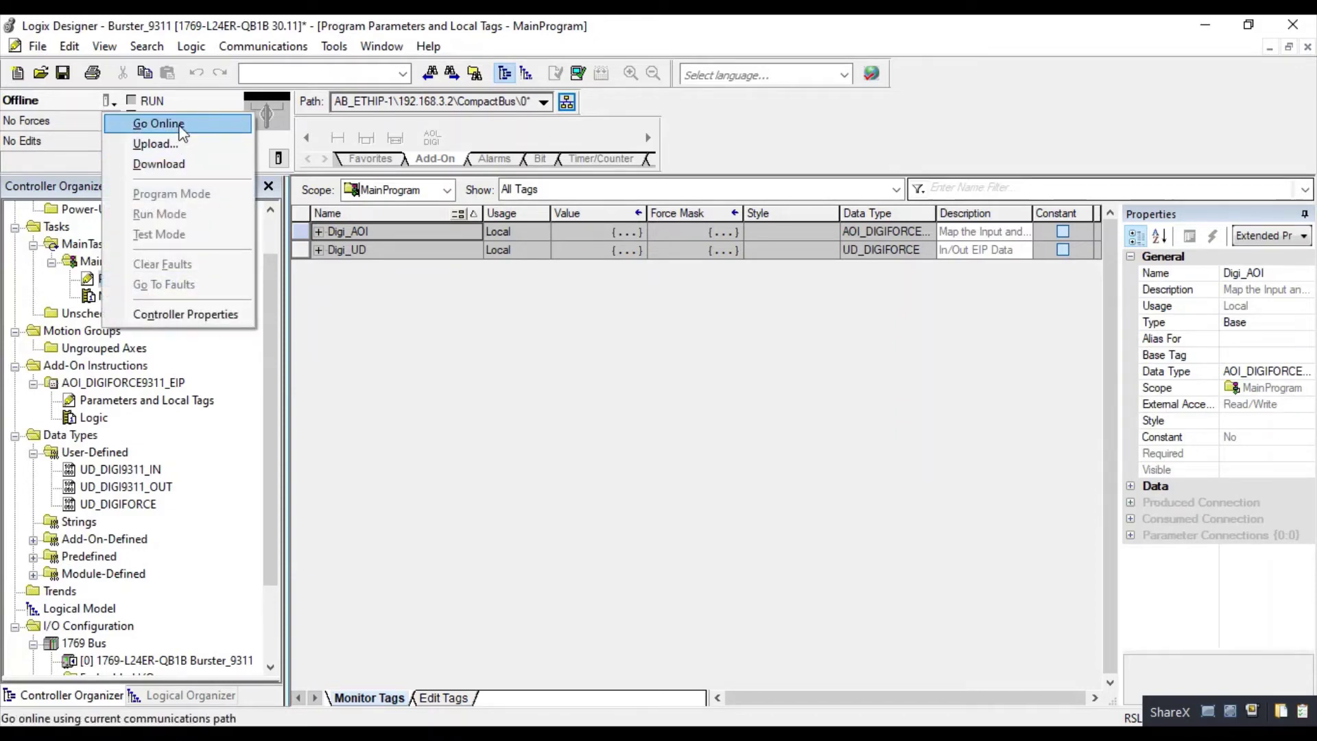
click(177, 125)
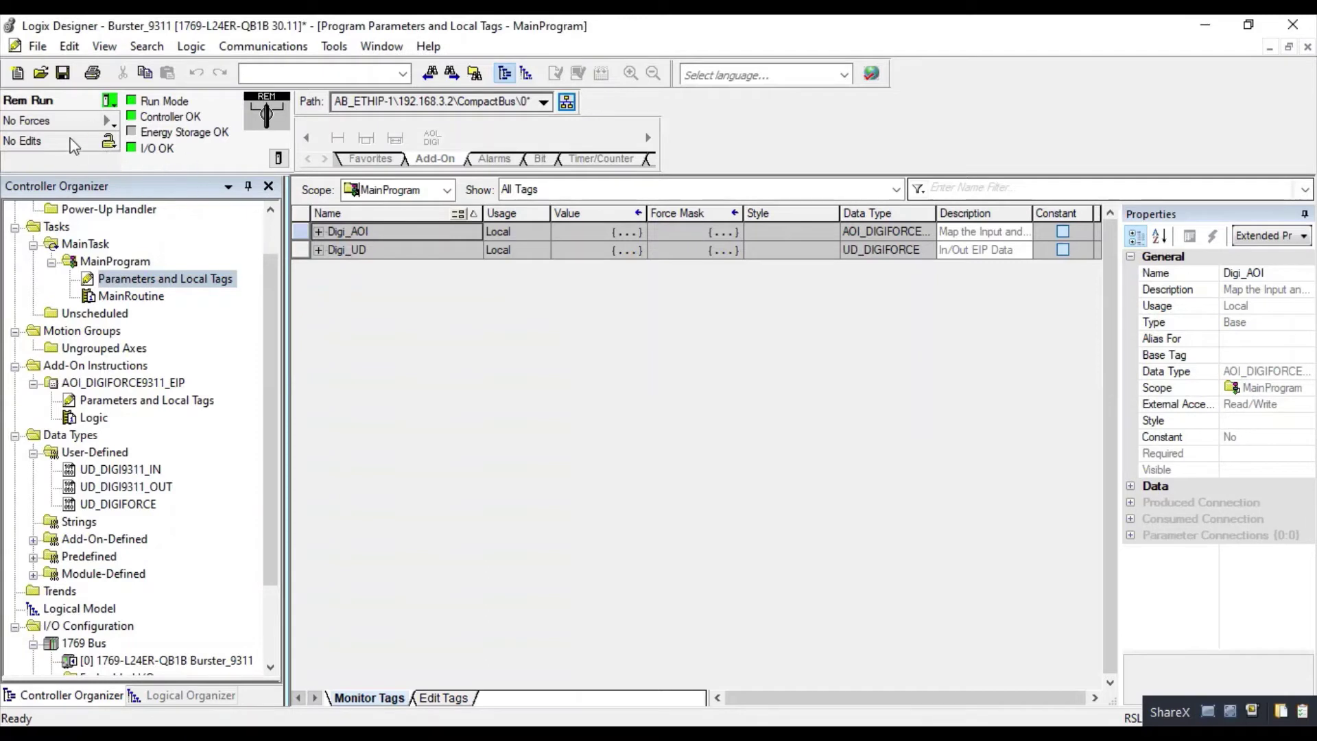
- Expand Digi_UD and its IN structure and examine the status bits, user values and live channel values
click(318, 250)
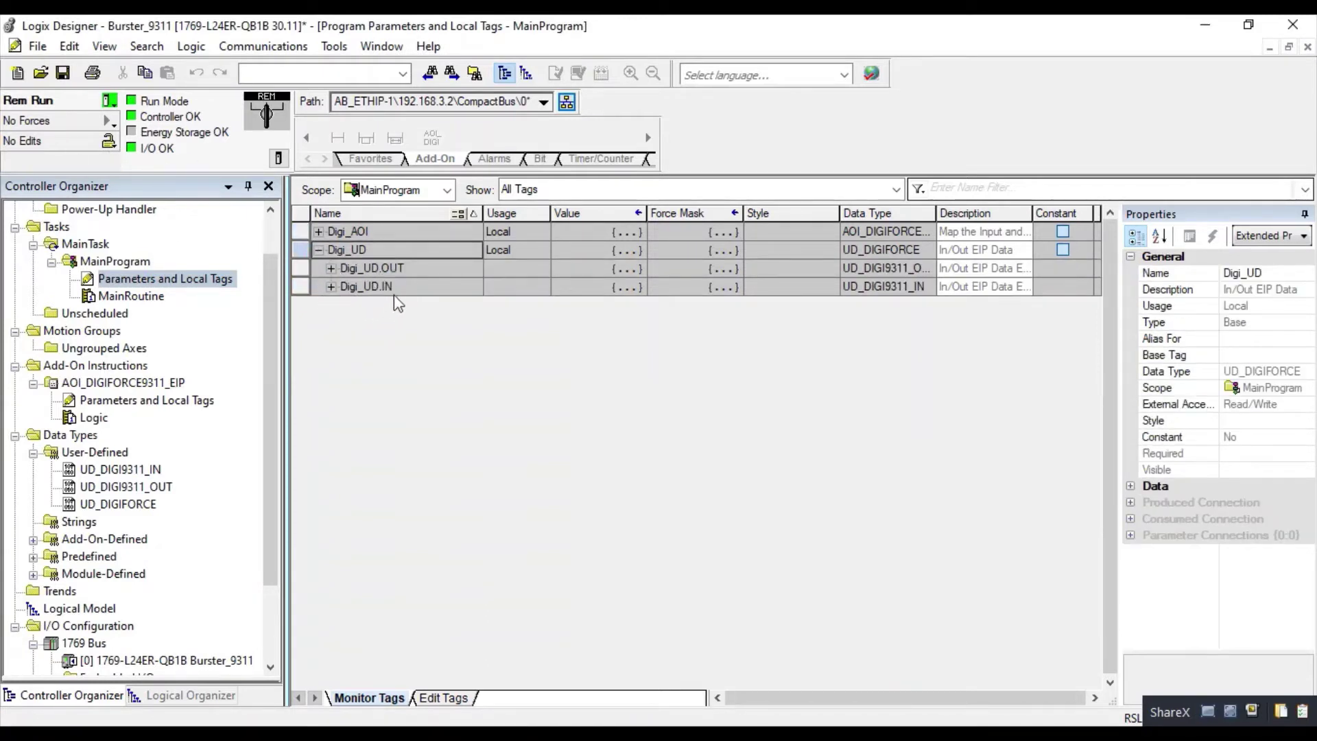
click(331, 287)
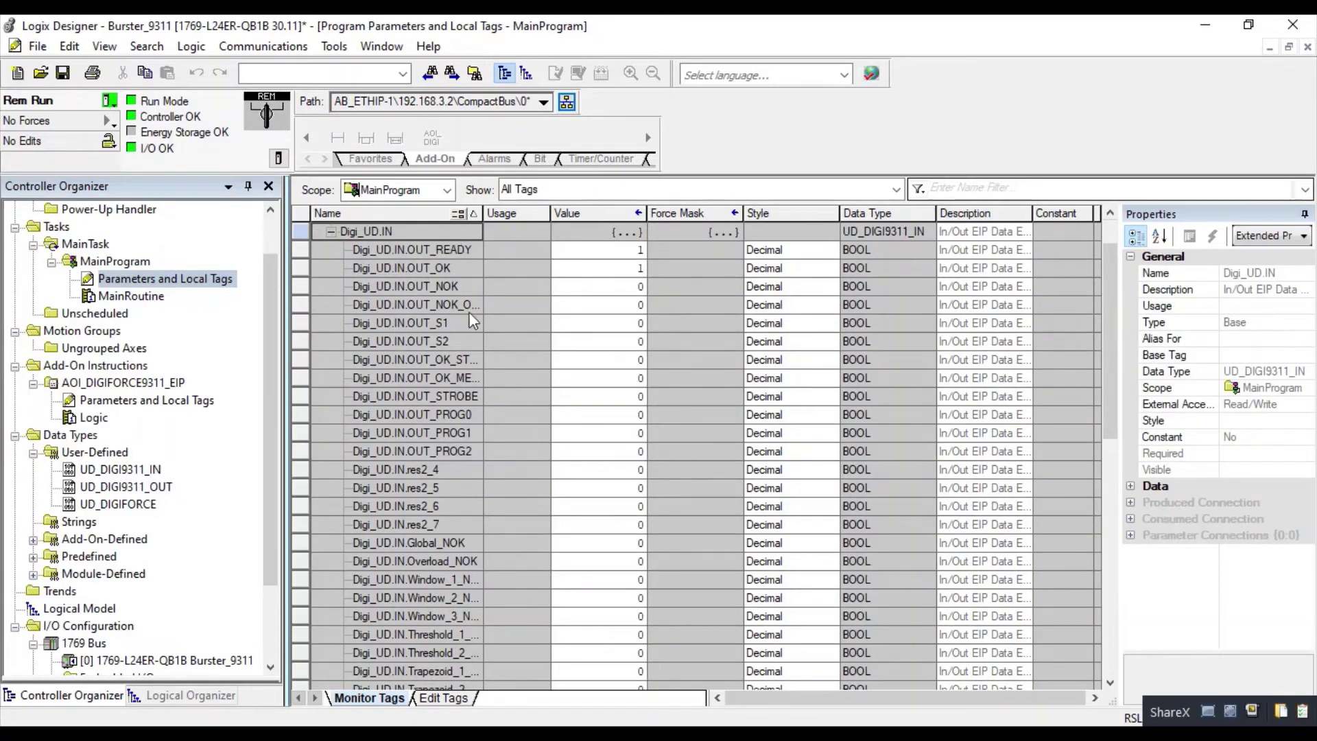
scroll(525, 386, down, 5)
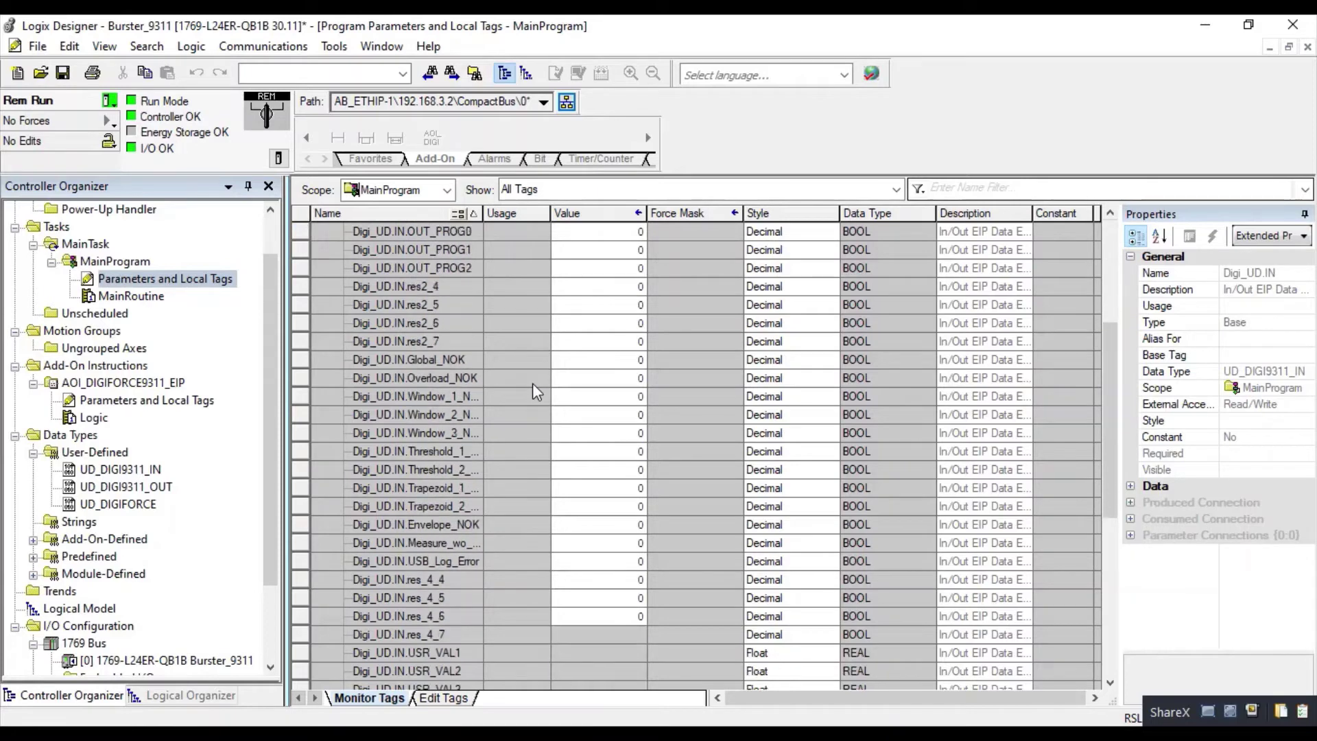
scroll(534, 385, down, 5)
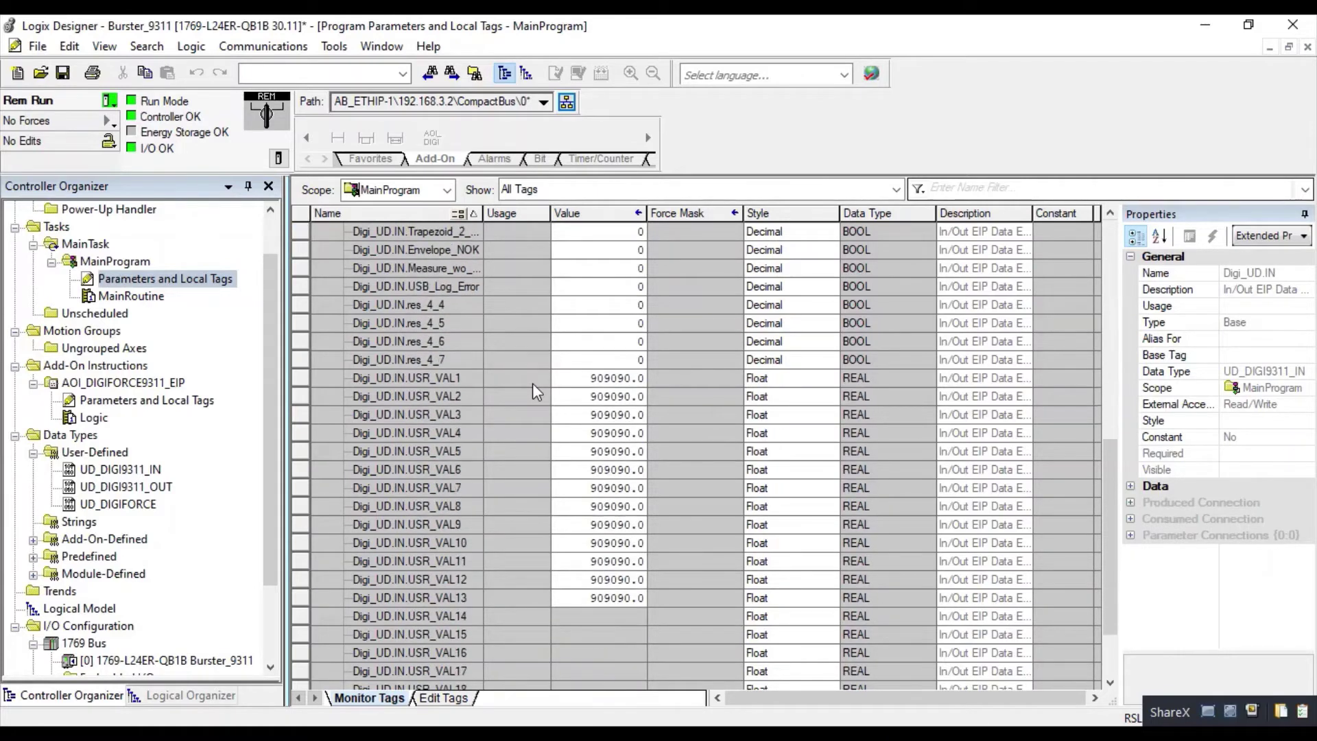
scroll(537, 391, down, 1)
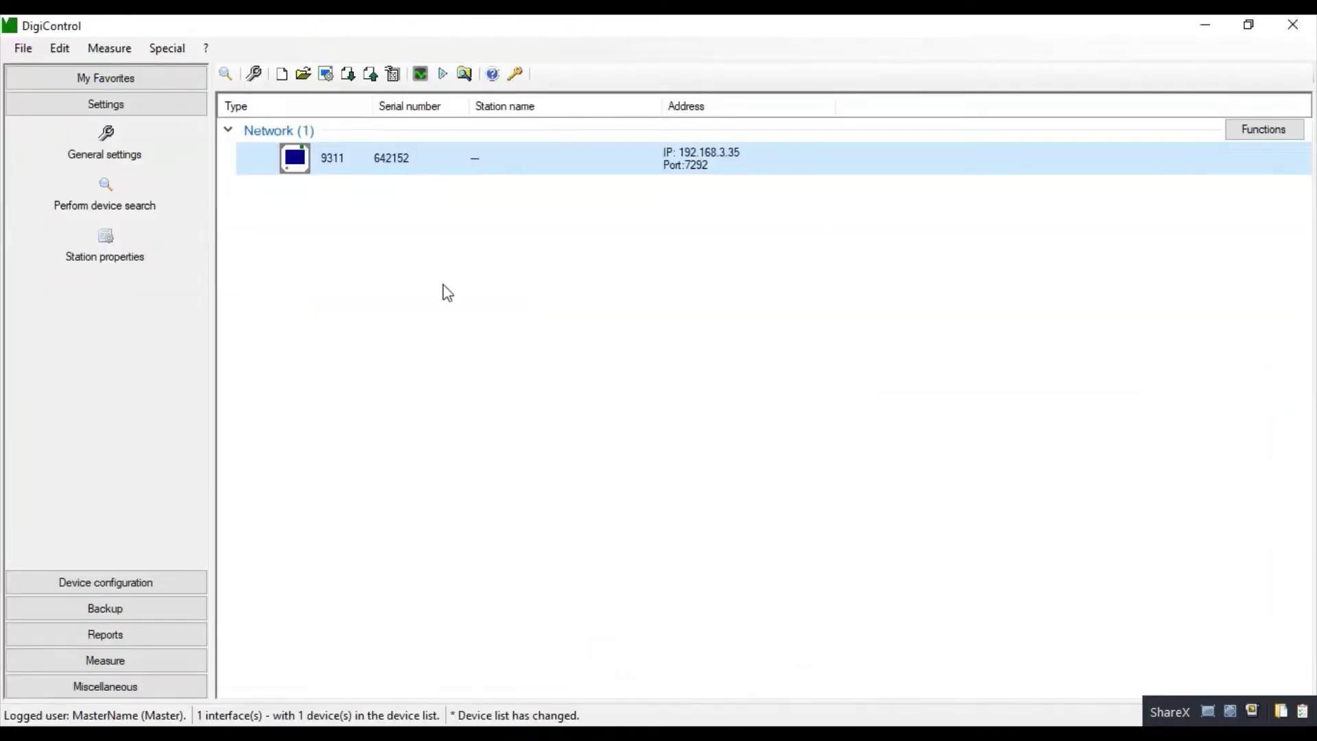
- In DigiControl, load the parameters from the 9311 device and open the user-defined values setup of measurement program 0
click(100, 580)
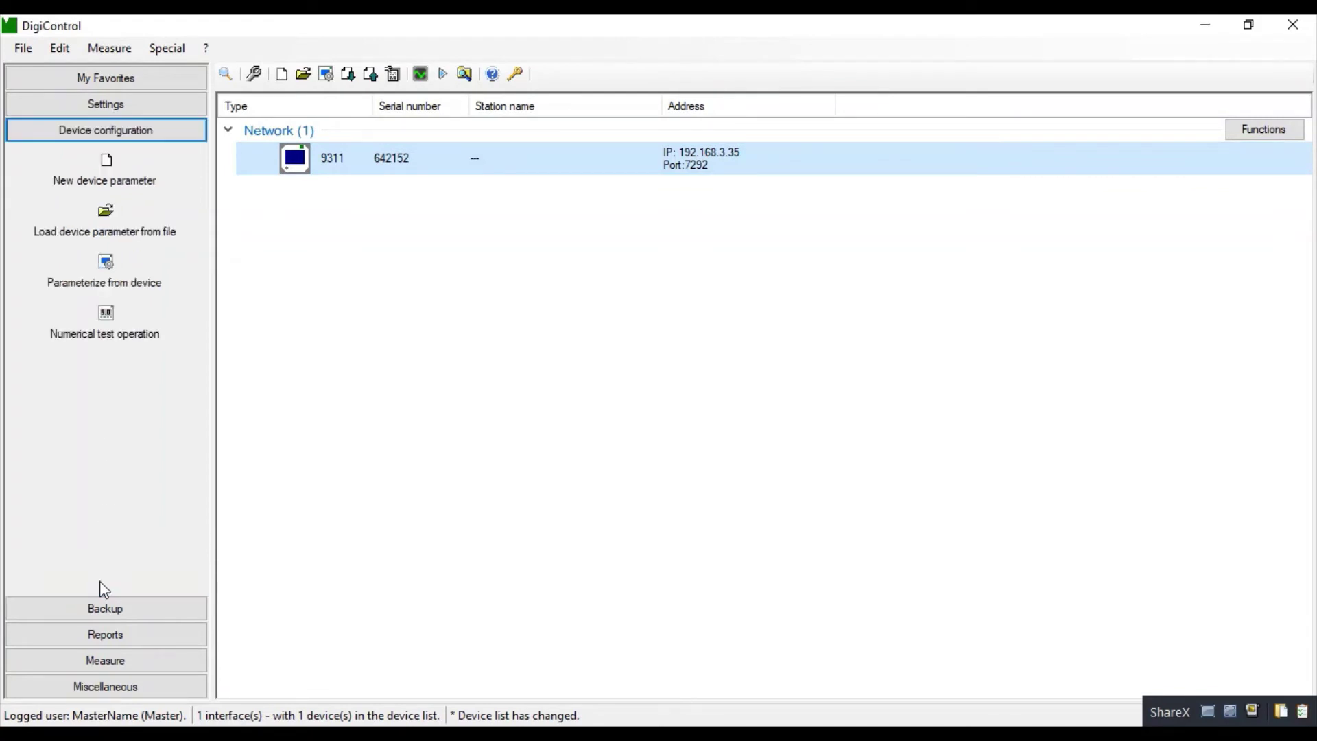
click(101, 284)
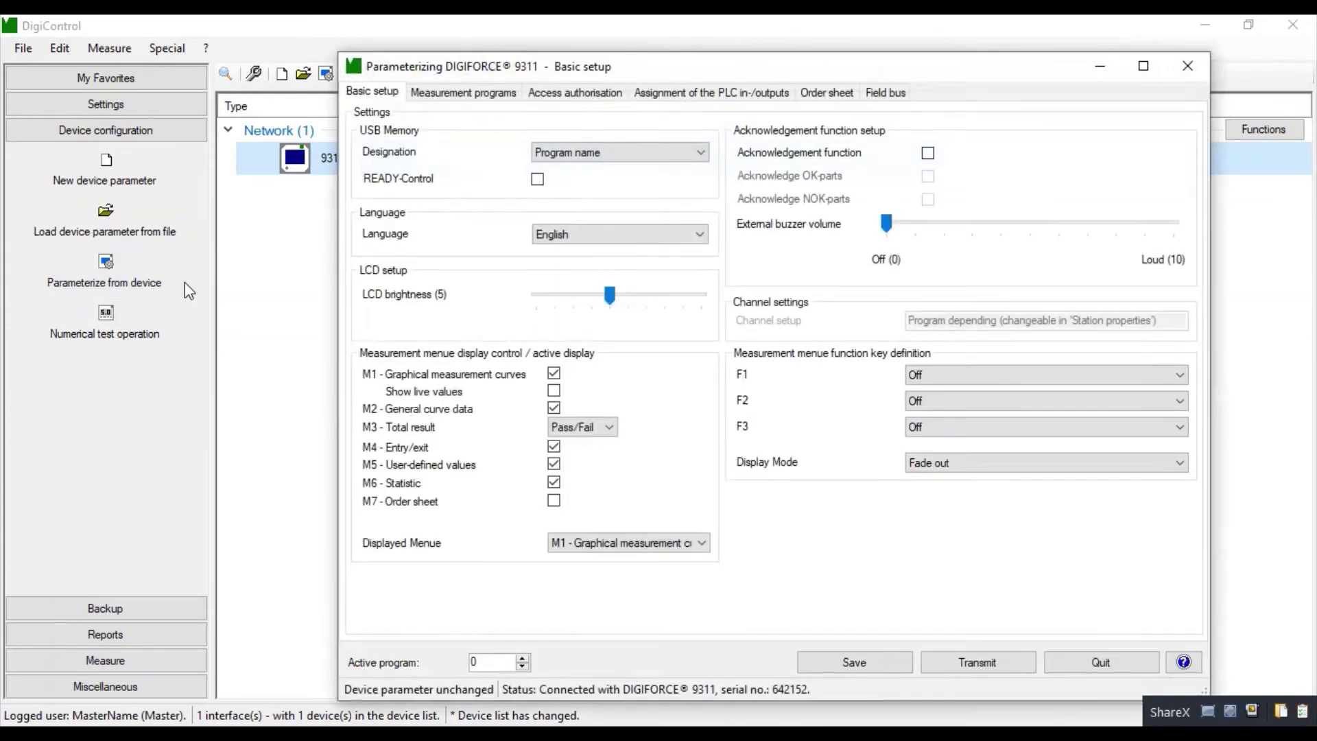
click(483, 93)
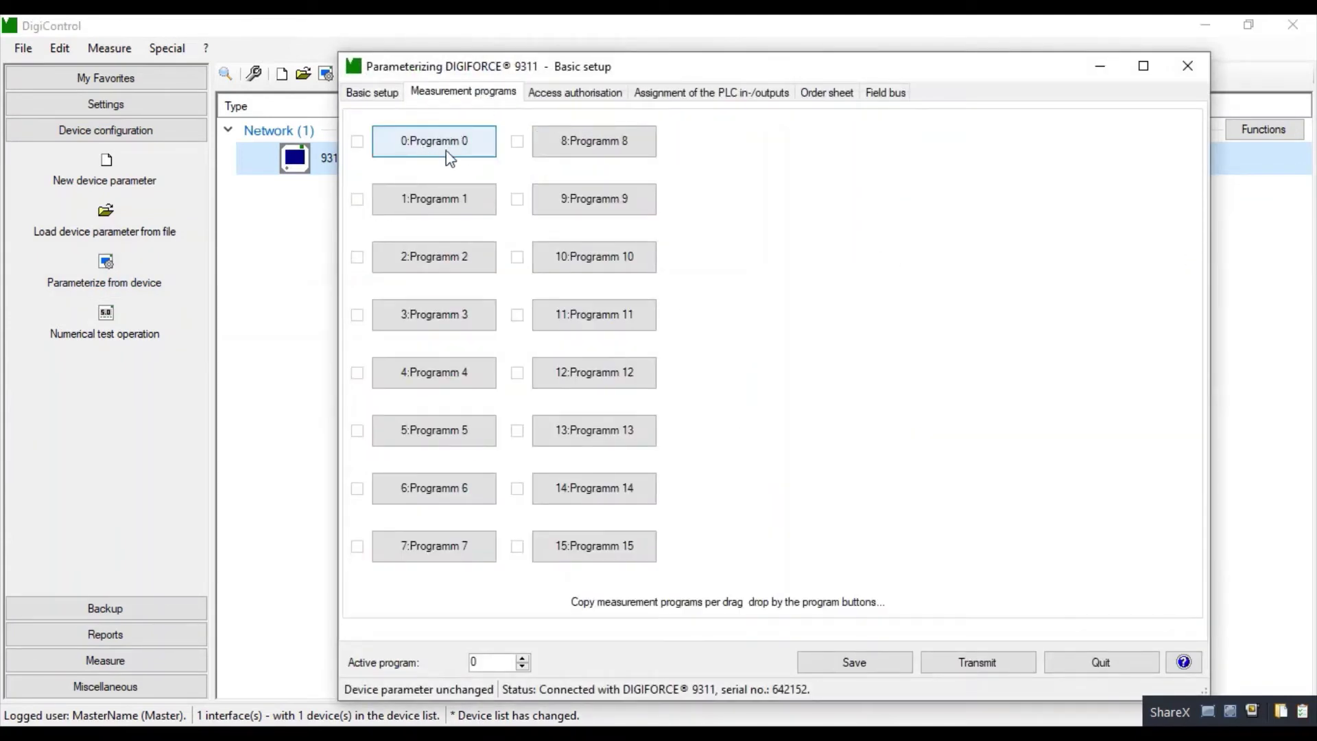
click(447, 154)
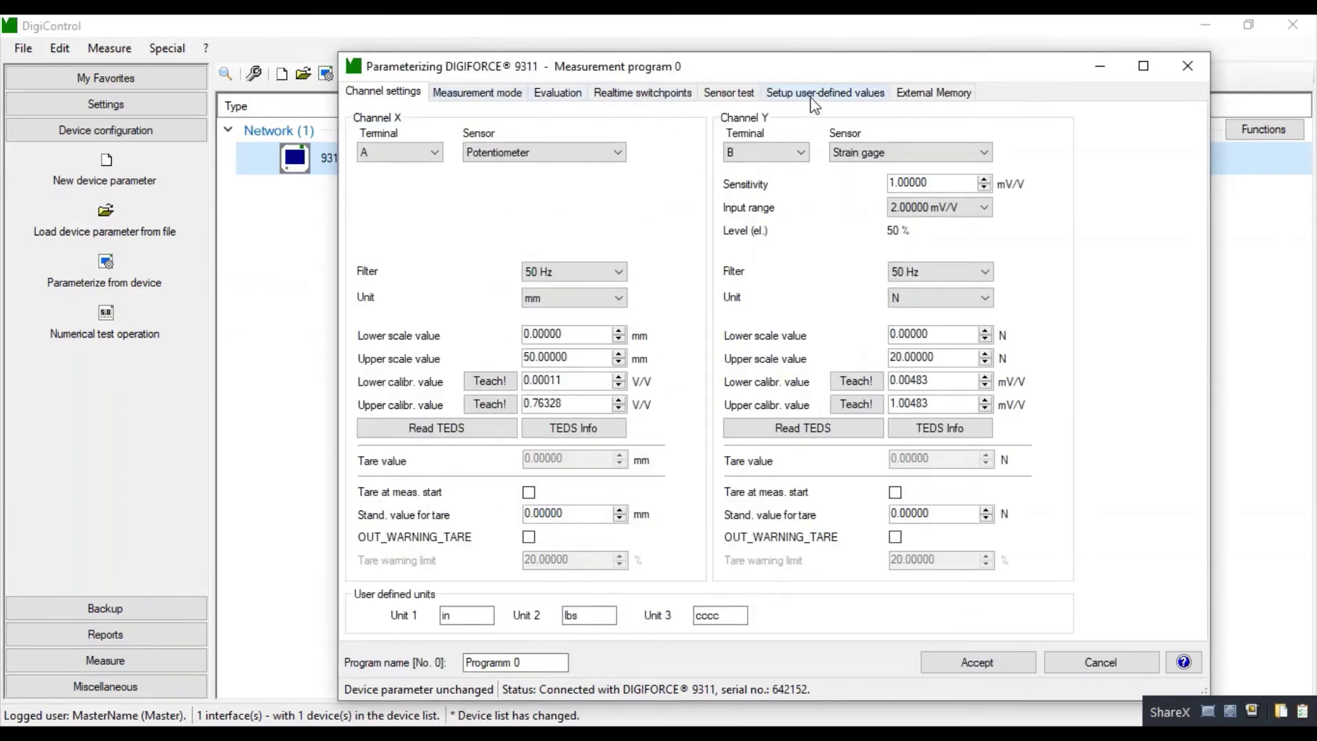
click(818, 96)
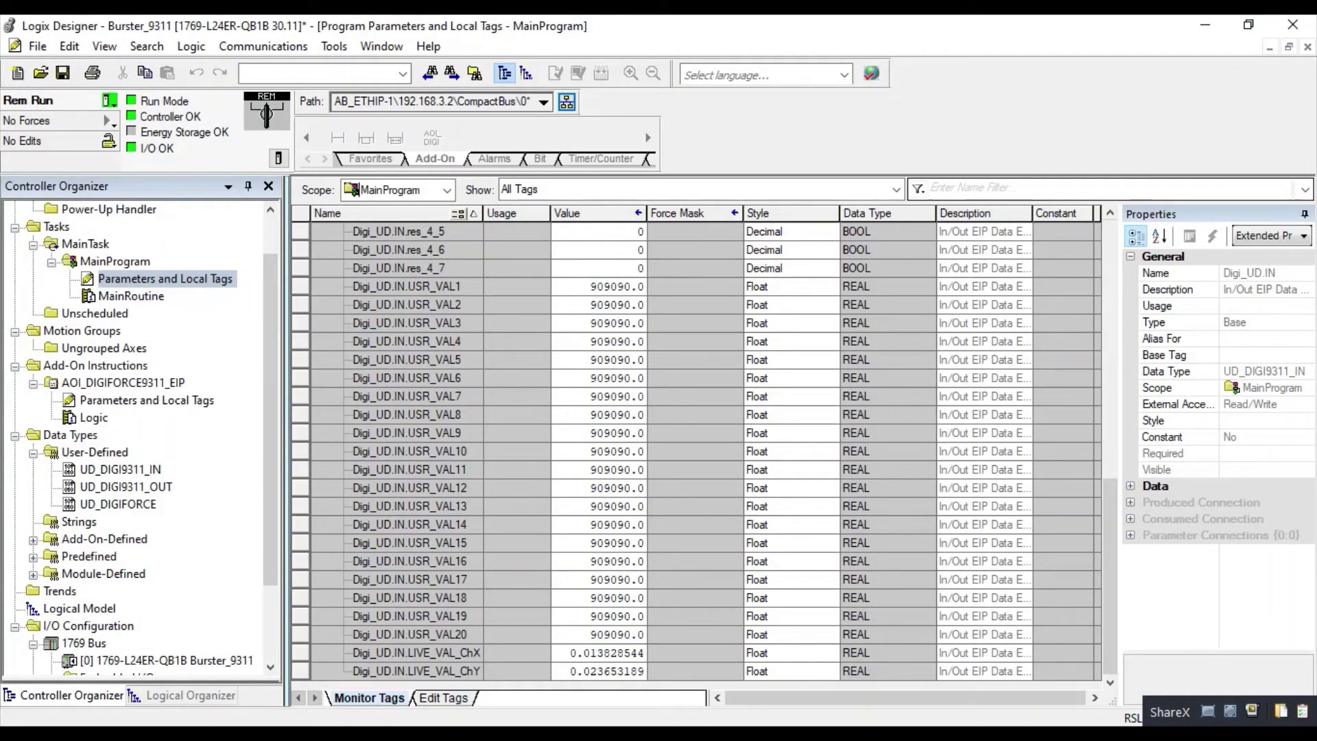
click(700, 661)
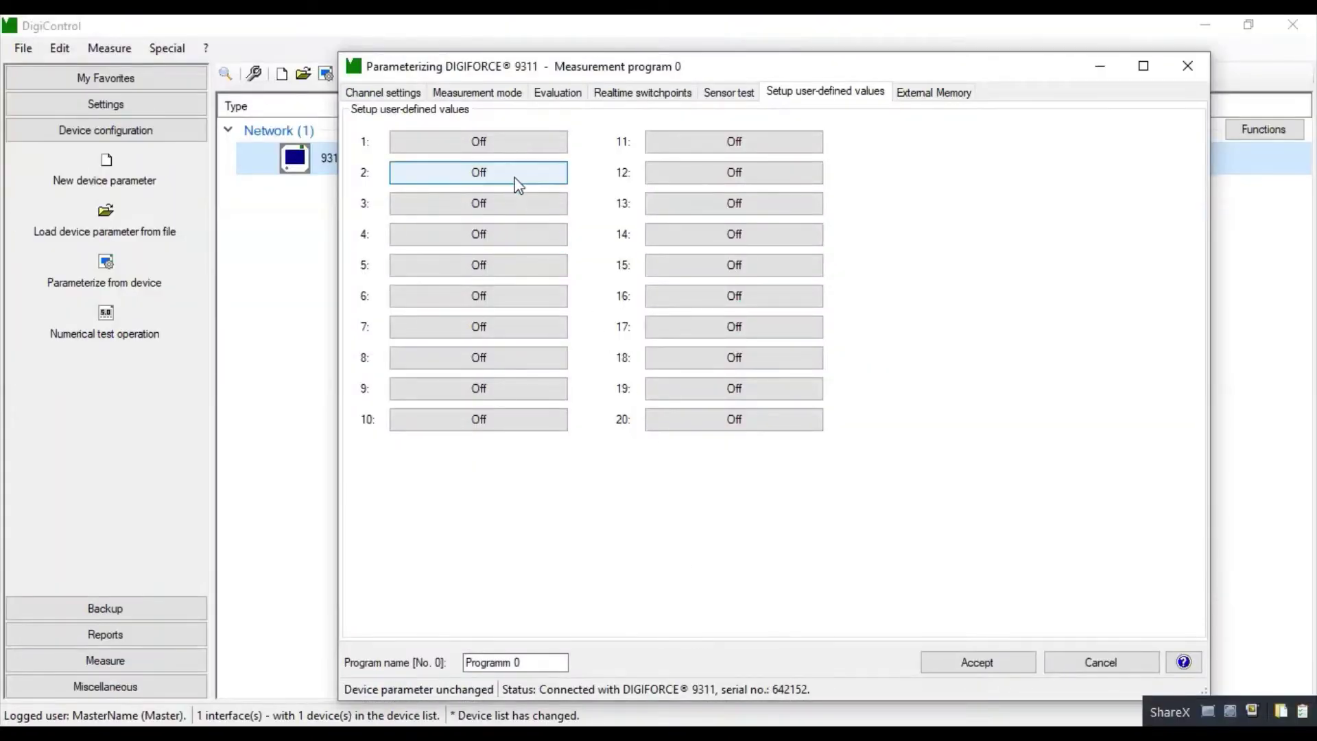
- Assign the general curve data Start X to user-defined value 1 and Start Y to value 2
click(504, 150)
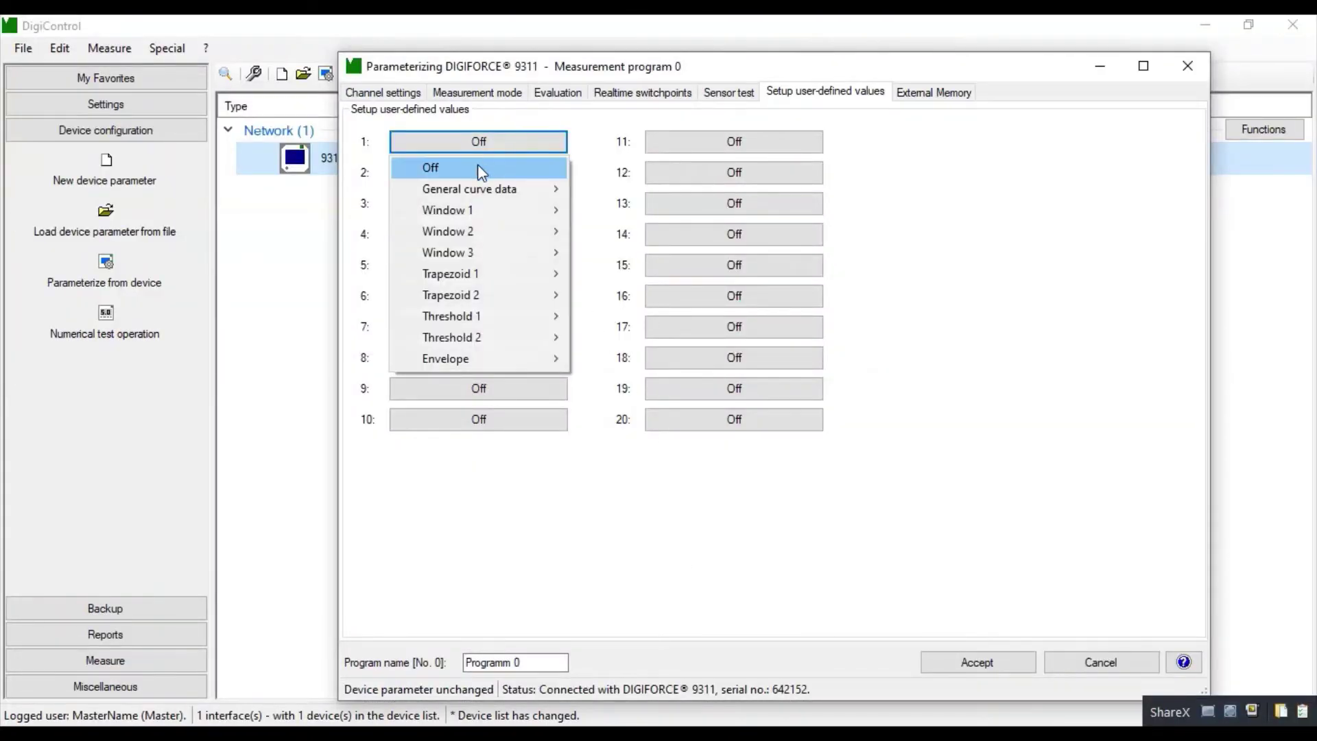
mouse_move(491, 193)
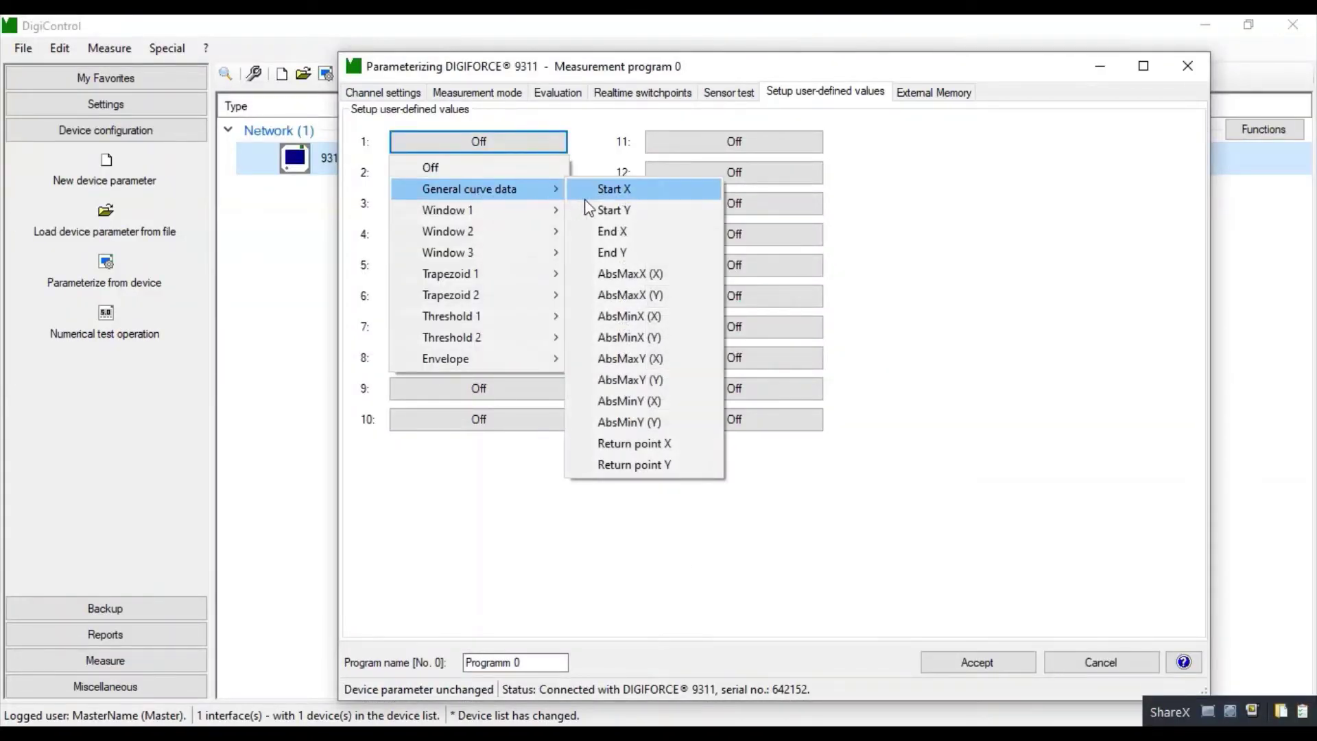
click(624, 190)
click(532, 175)
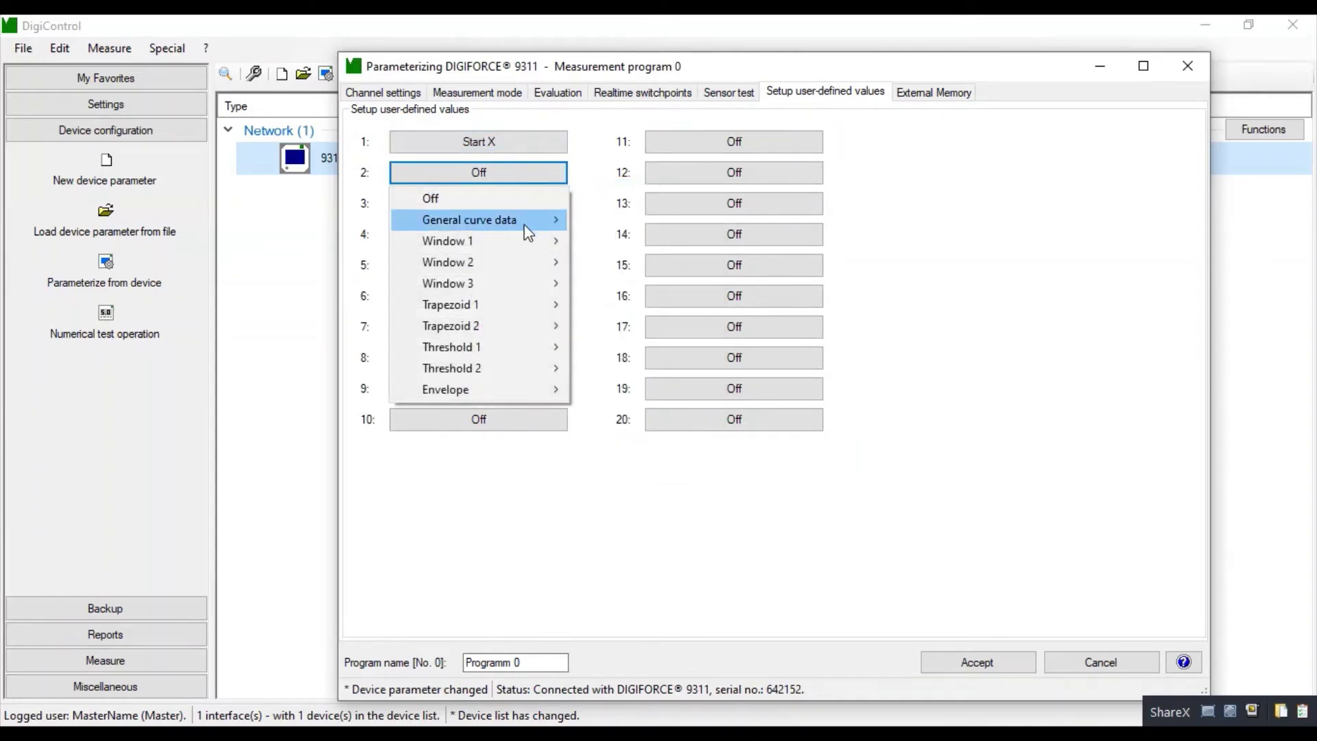
mouse_move(528, 219)
click(608, 240)
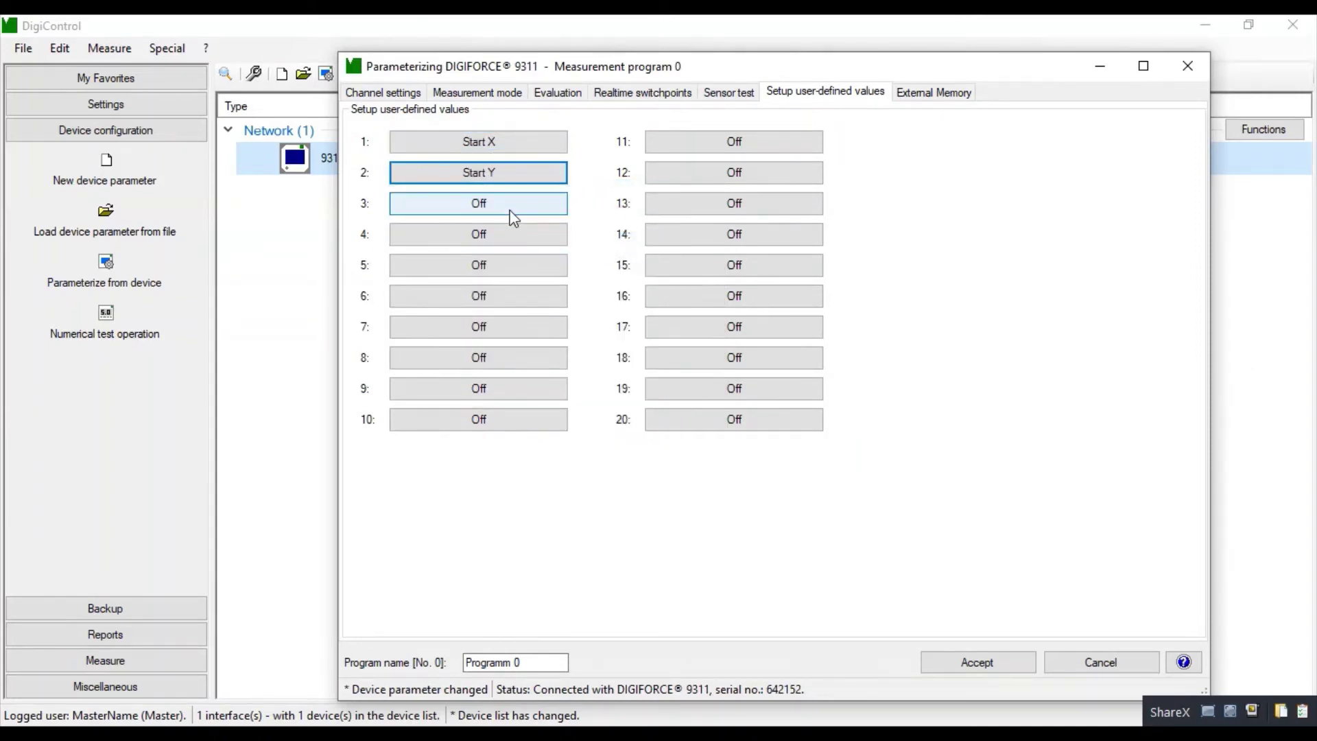
- Assign the general curve data End X to user-defined value 3 and End Y to value 4
click(511, 205)
mouse_move(549, 261)
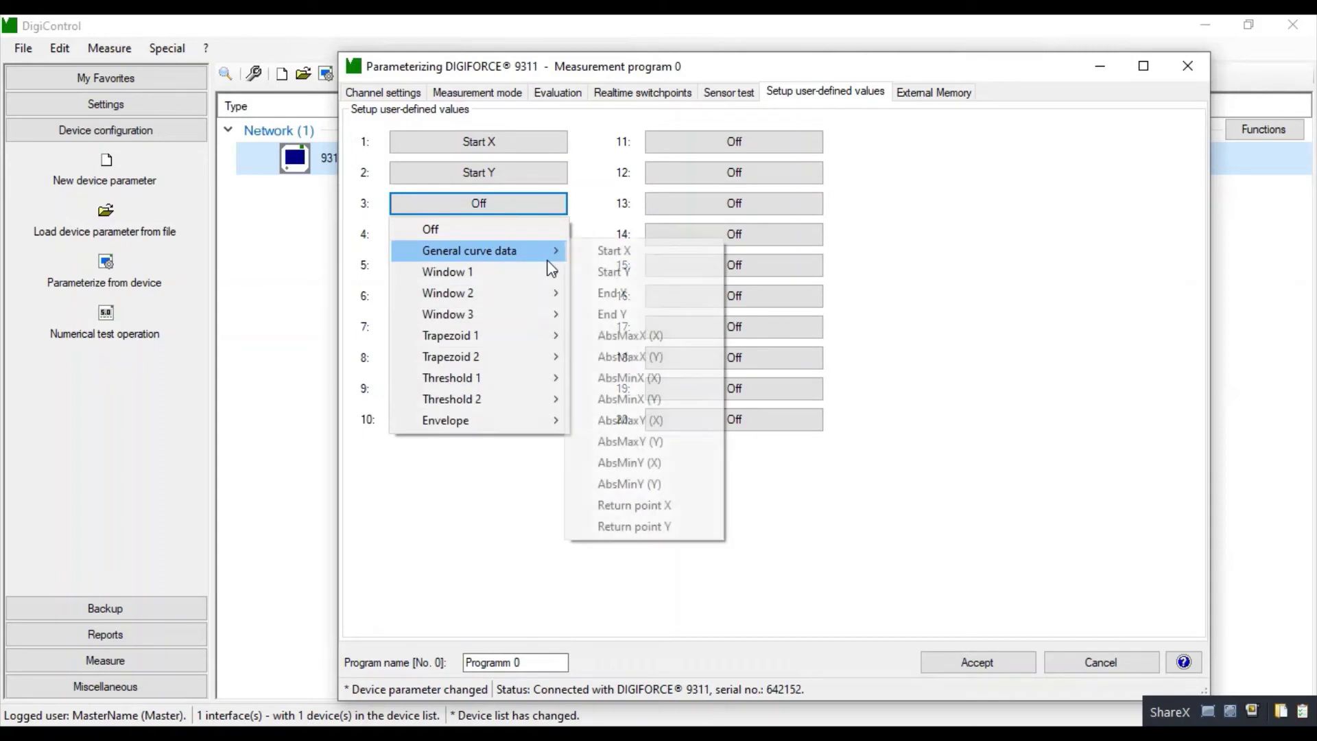
click(633, 297)
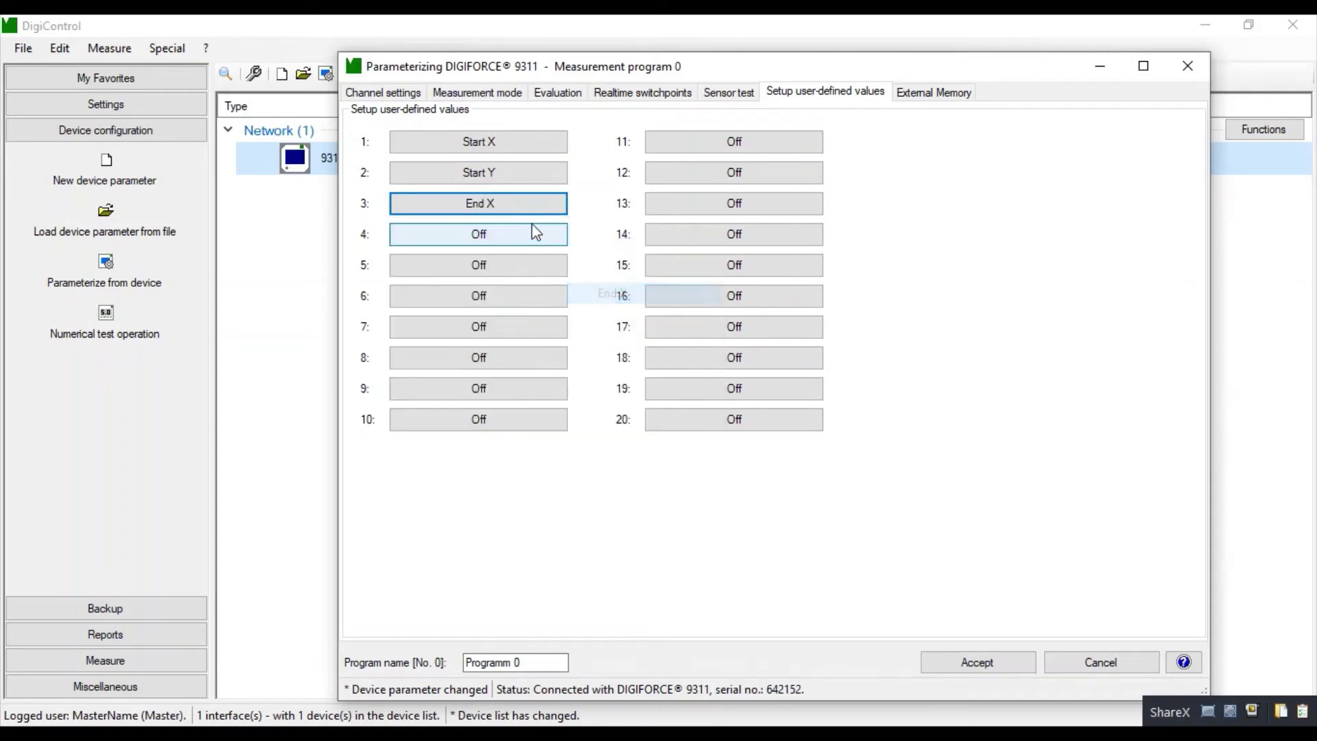
click(501, 232)
mouse_move(554, 294)
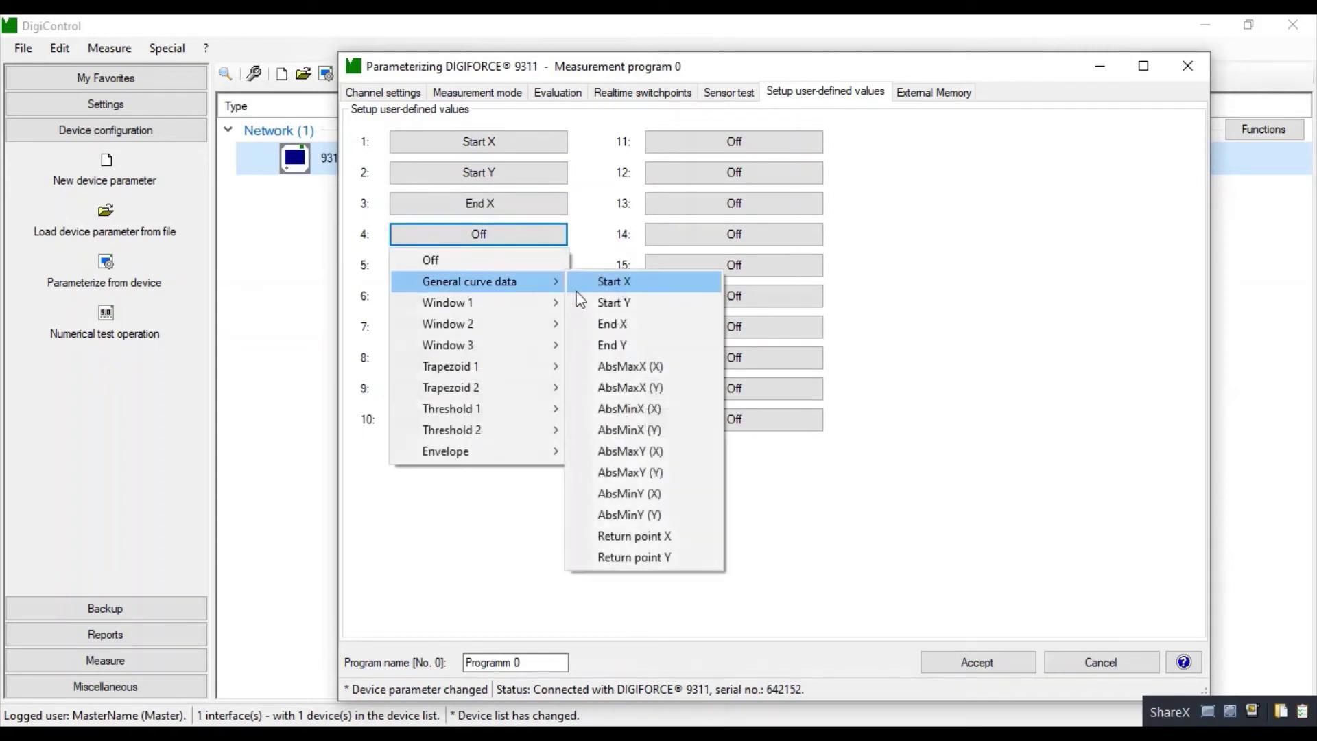
click(610, 345)
- Assign the general curve data AbsMaxX (X) to user-defined value 5 and AbsMaxY (Y) to value 6
click(517, 268)
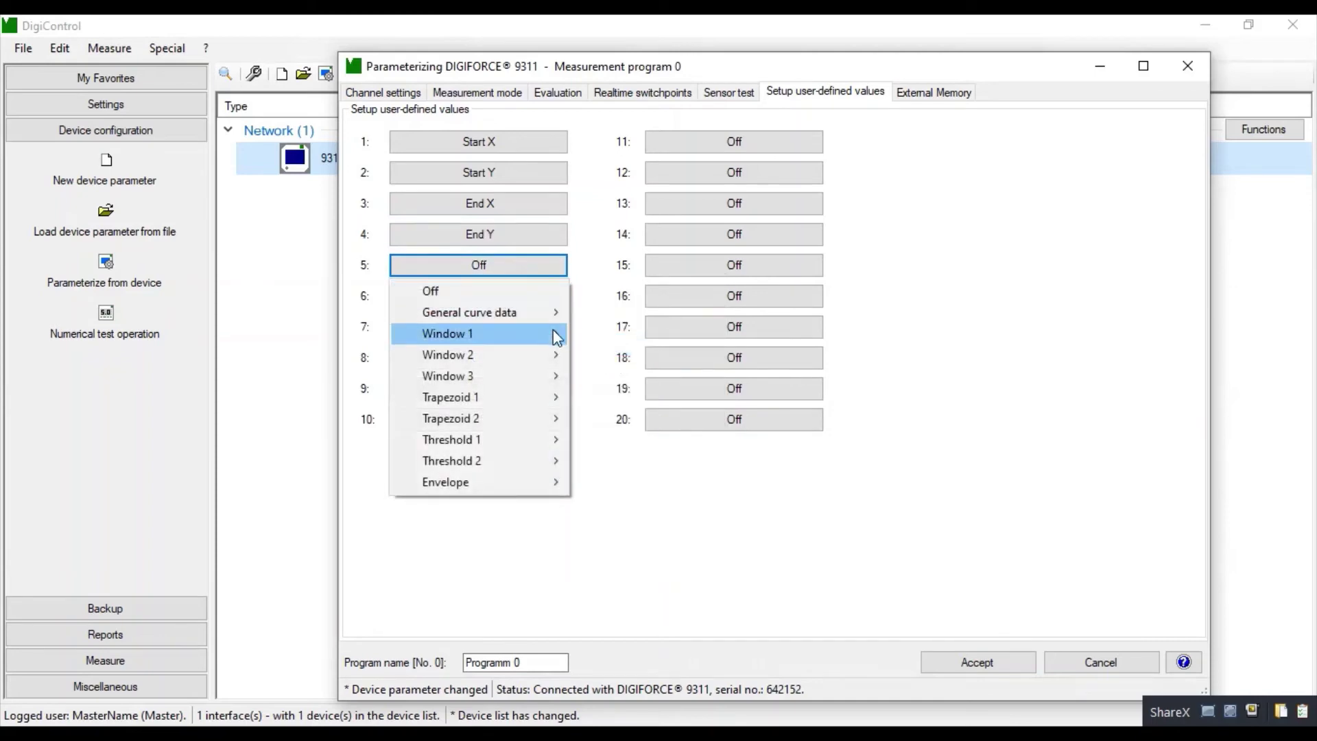
mouse_move(544, 318)
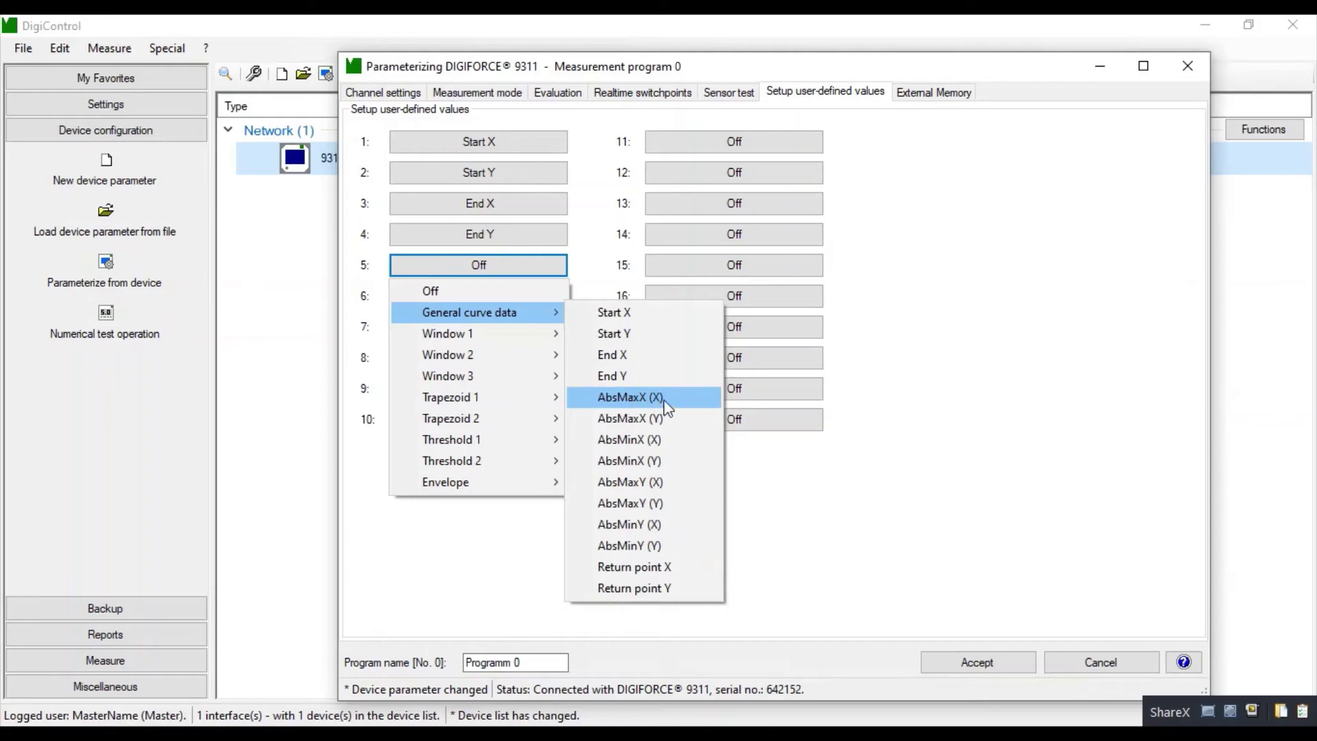
click(628, 397)
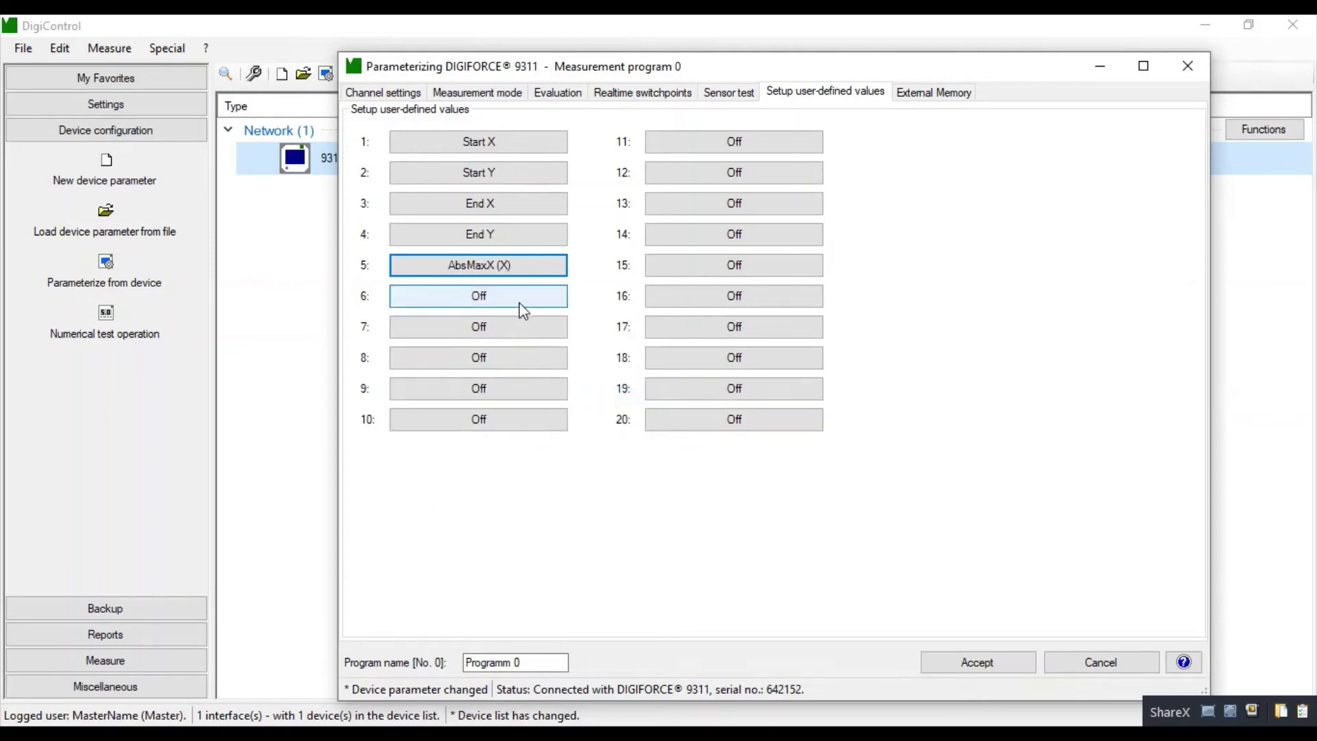
click(519, 302)
mouse_move(548, 364)
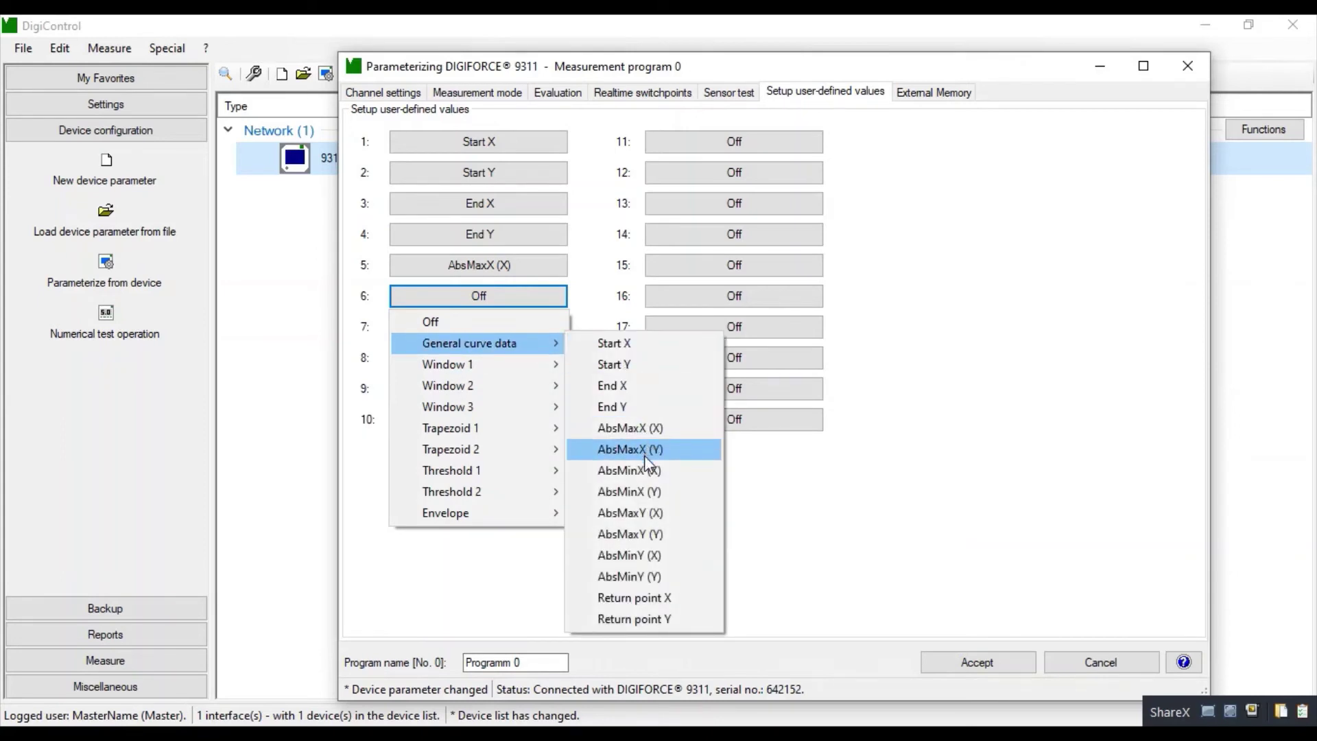
click(636, 536)
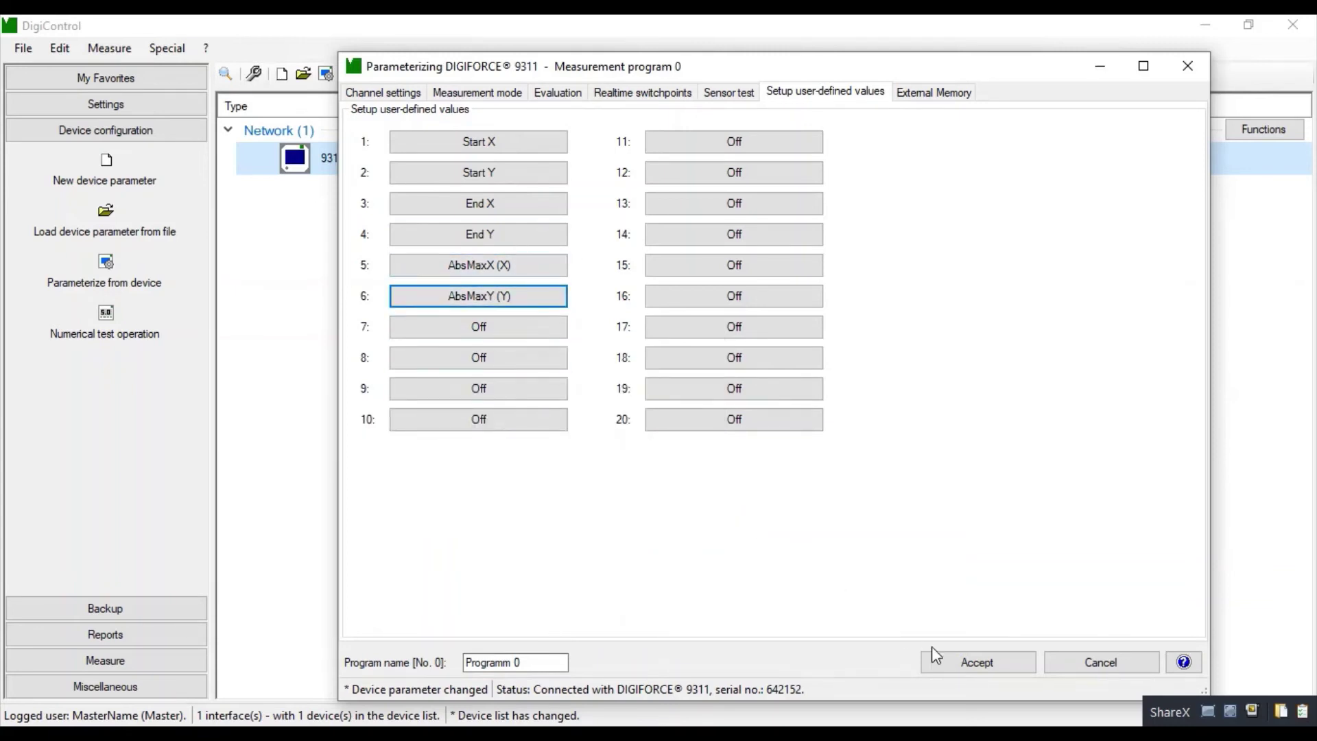
- Accept the setup of measurement program 0, transmit the parameters to the DIGIFORCE 9311 and quit the parameterization
click(970, 662)
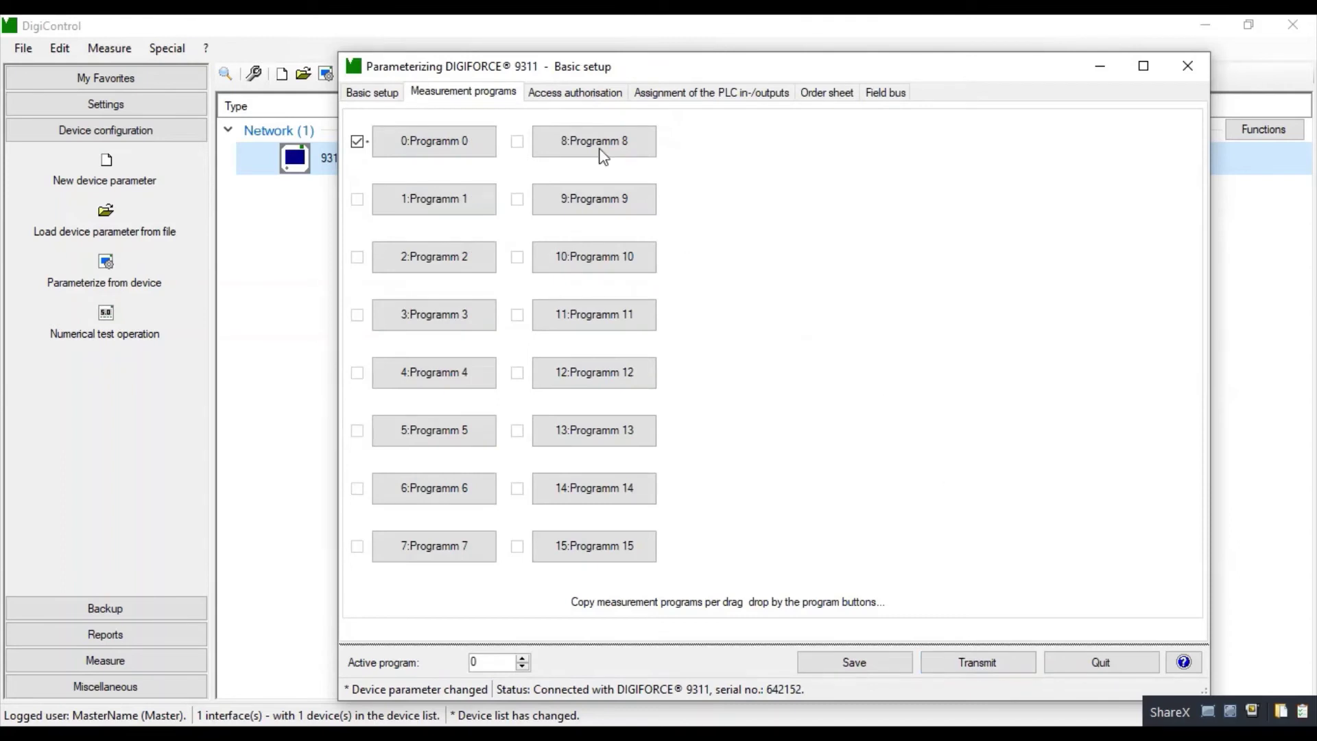
click(996, 669)
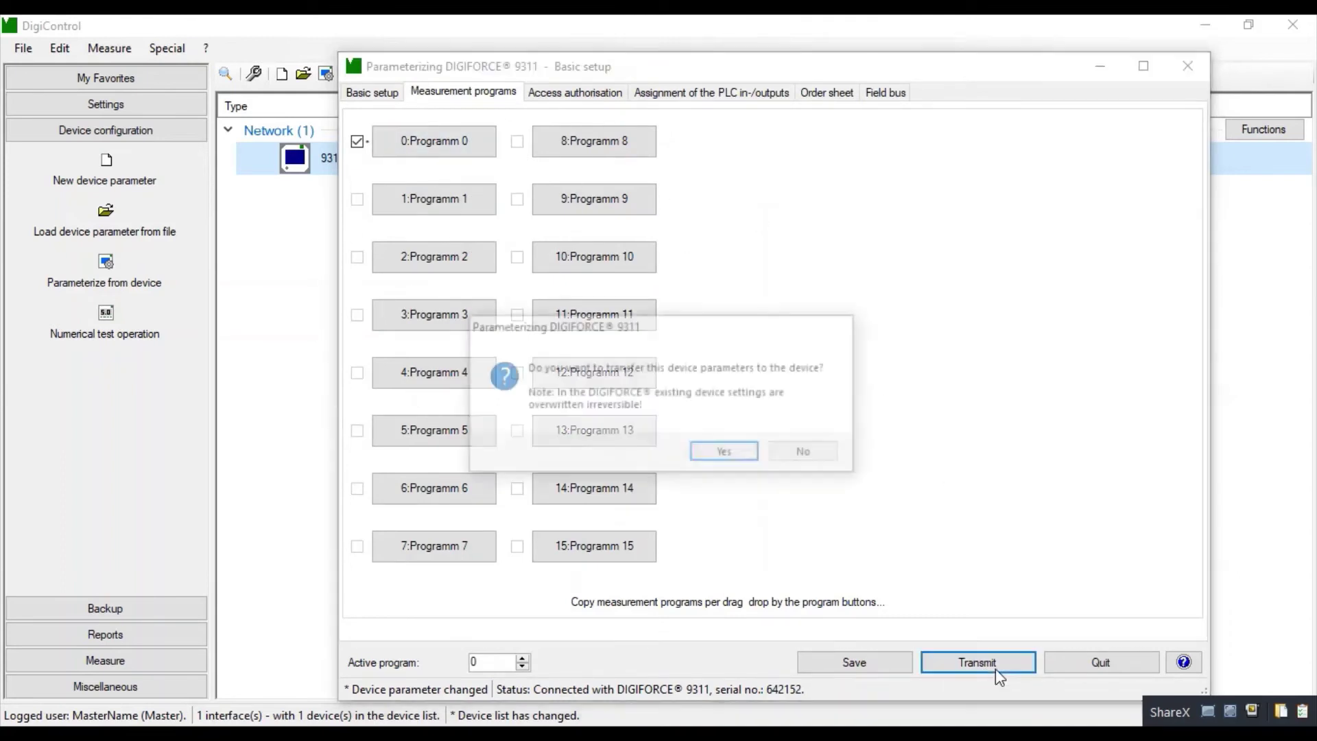
click(726, 456)
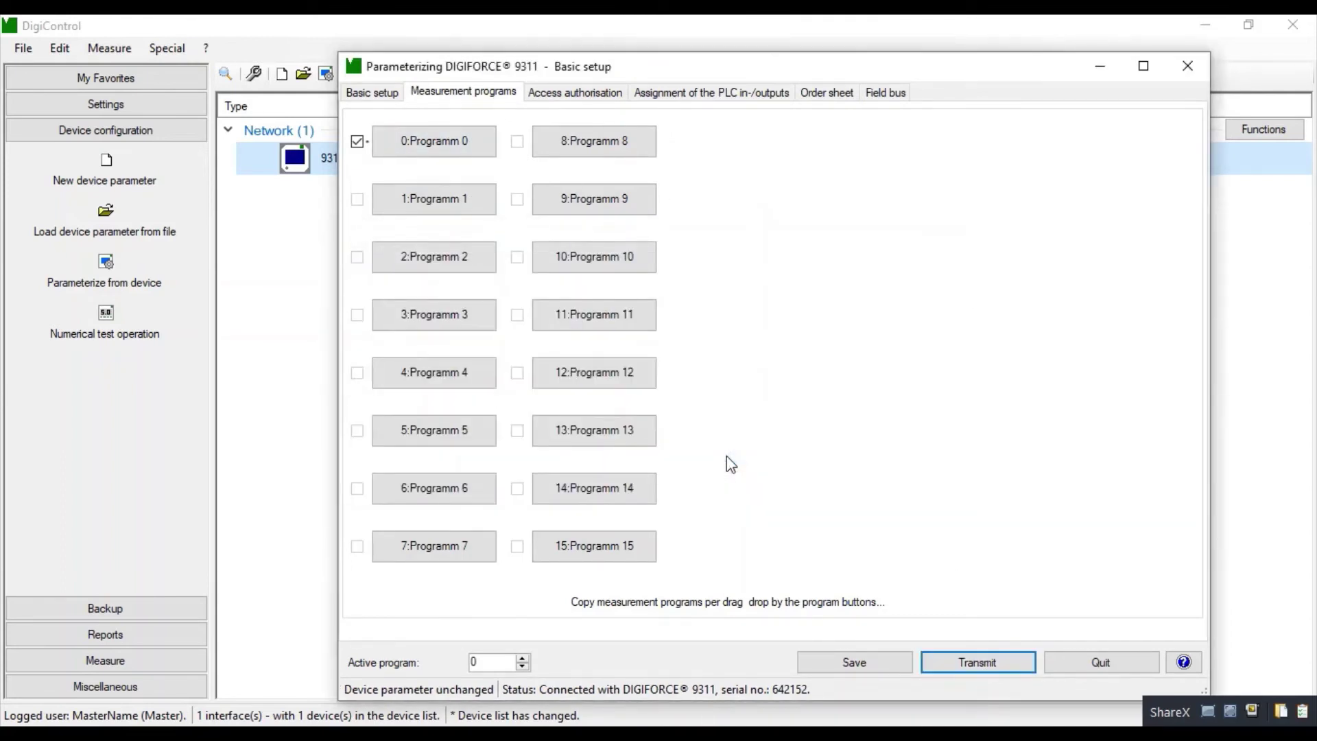
click(1098, 661)
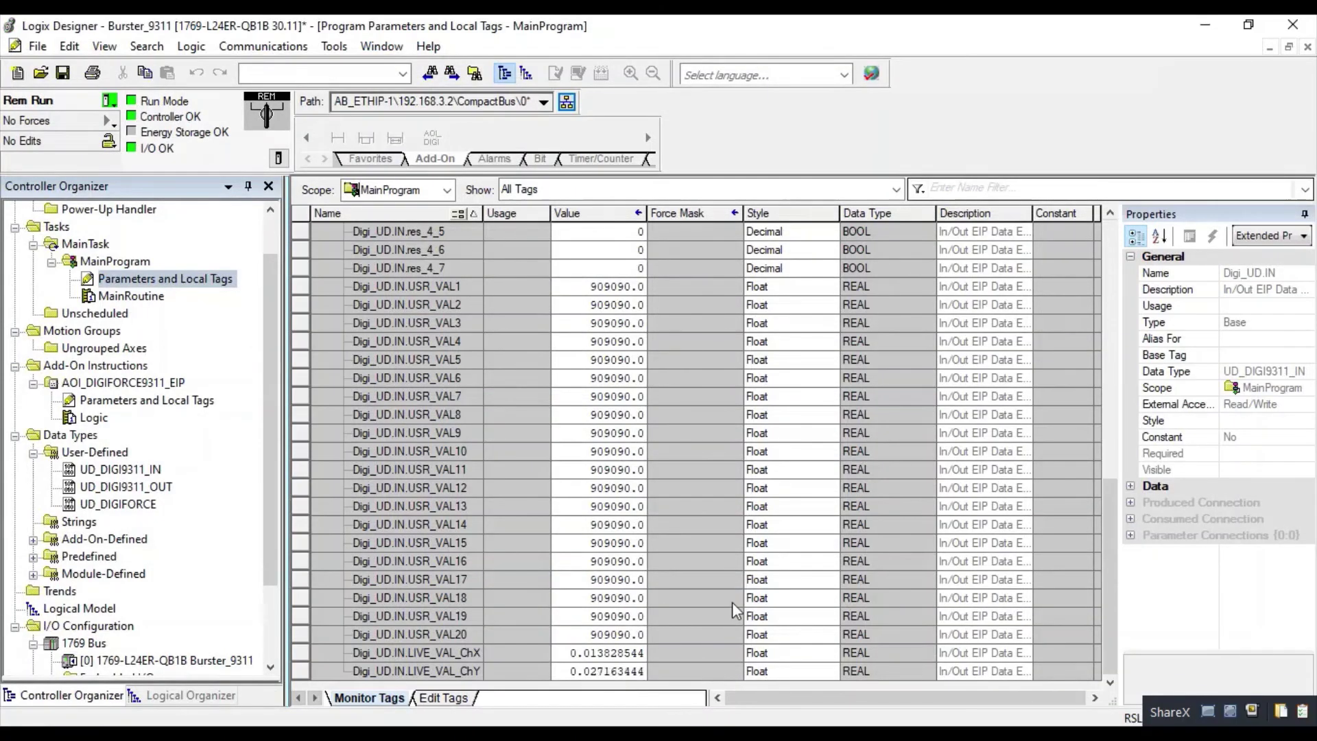
- In Logix Designer, take the controller connection offline and go online again
click(118, 104)
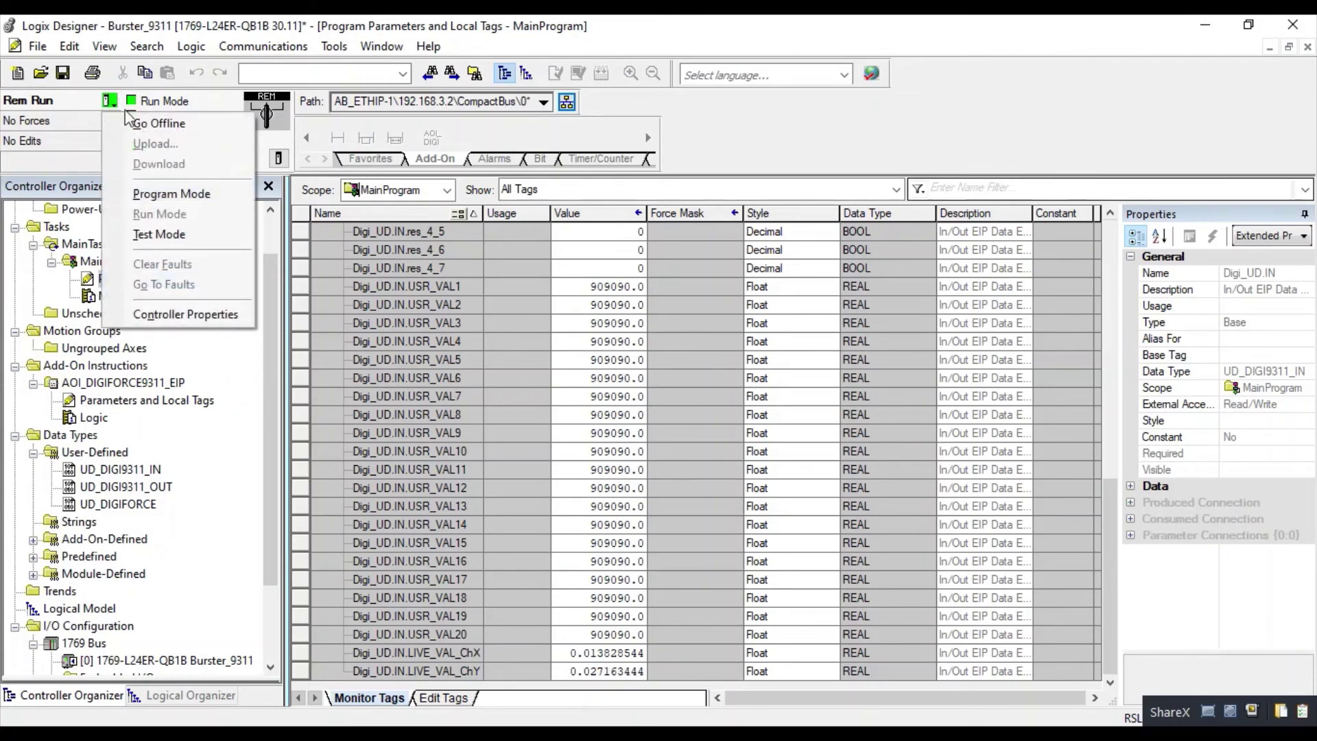
click(147, 123)
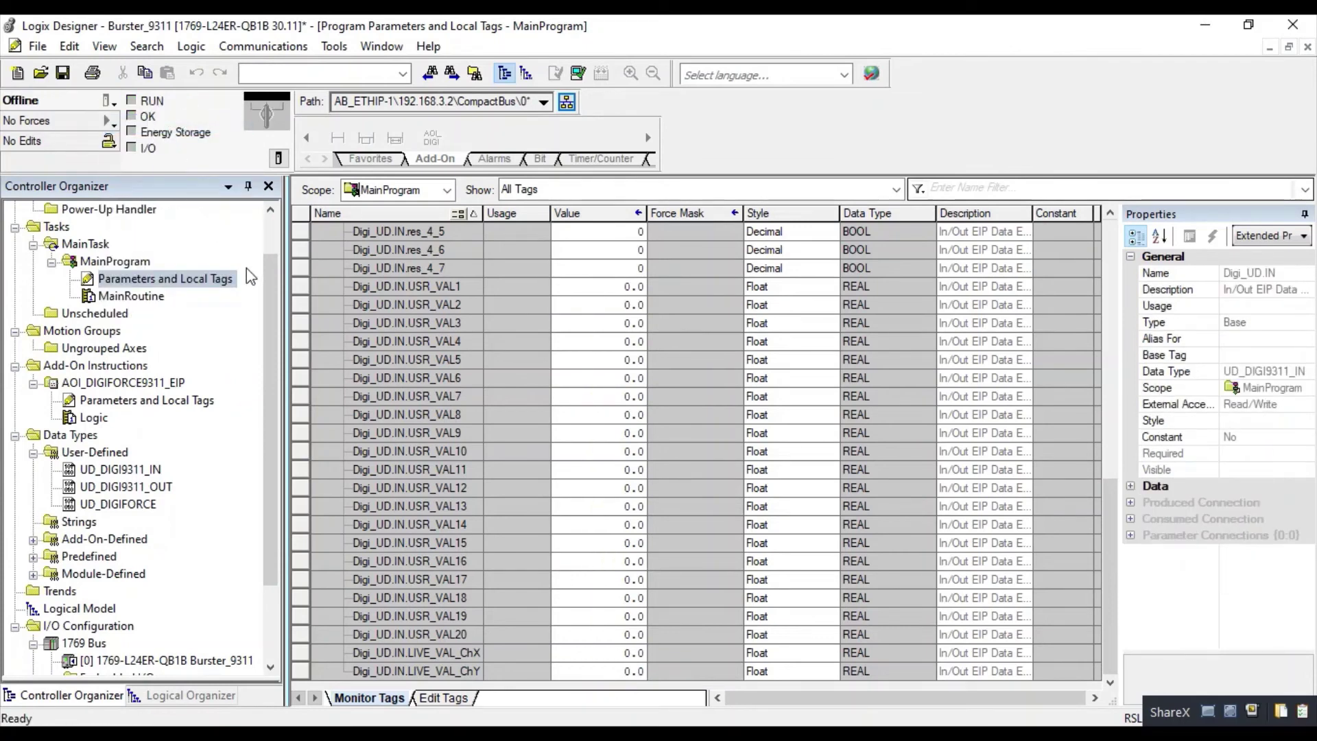
click(118, 104)
click(141, 122)
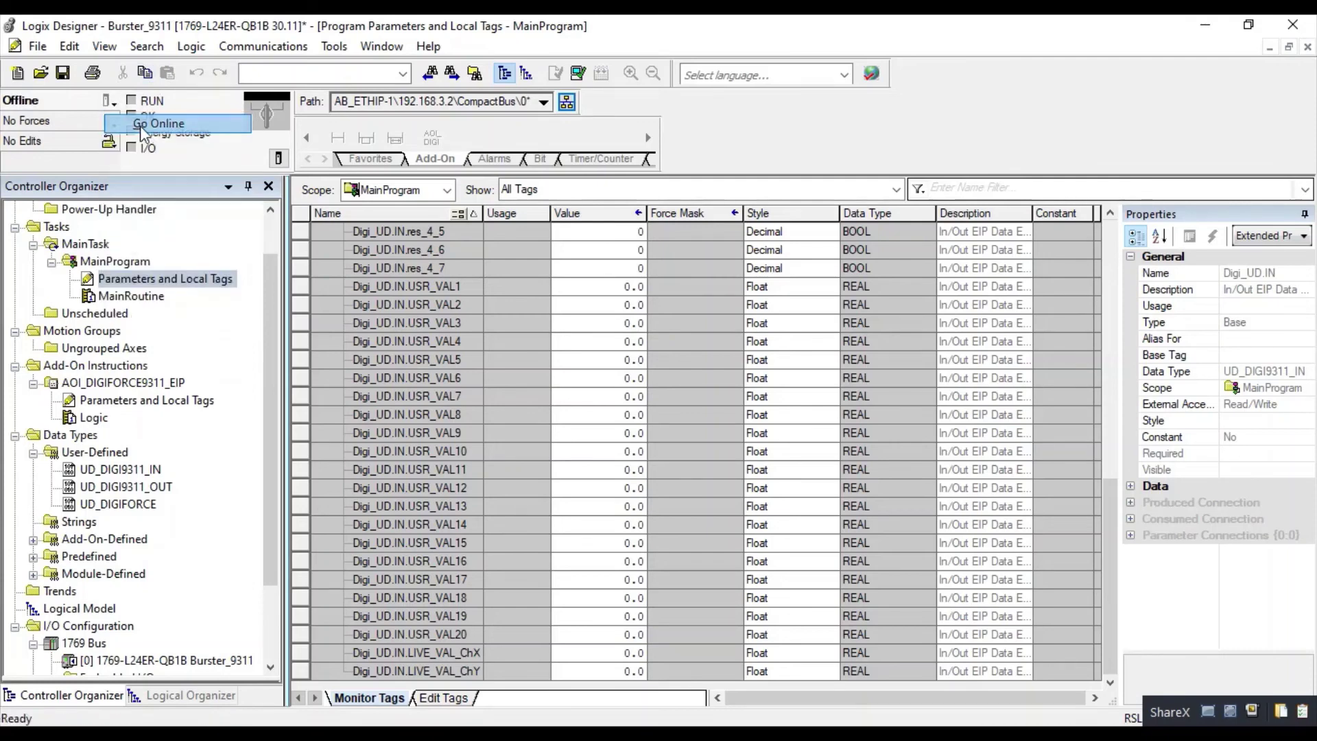